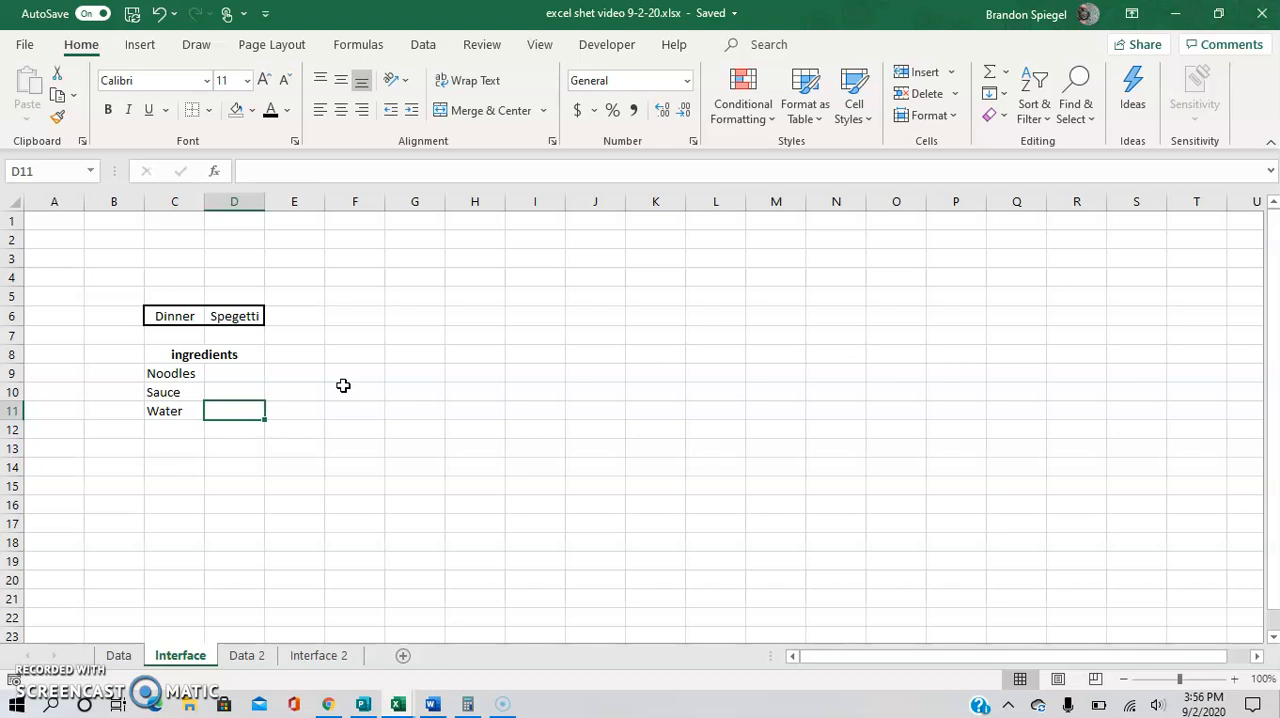
Choose Lunch as the meal and Chicken as the food in the dropdown cells C6 and D6.
key(Up)
key(Up)
key(Up)
key(Up)
key(Up)
key(Left)
click(213, 318)
click(196, 339)
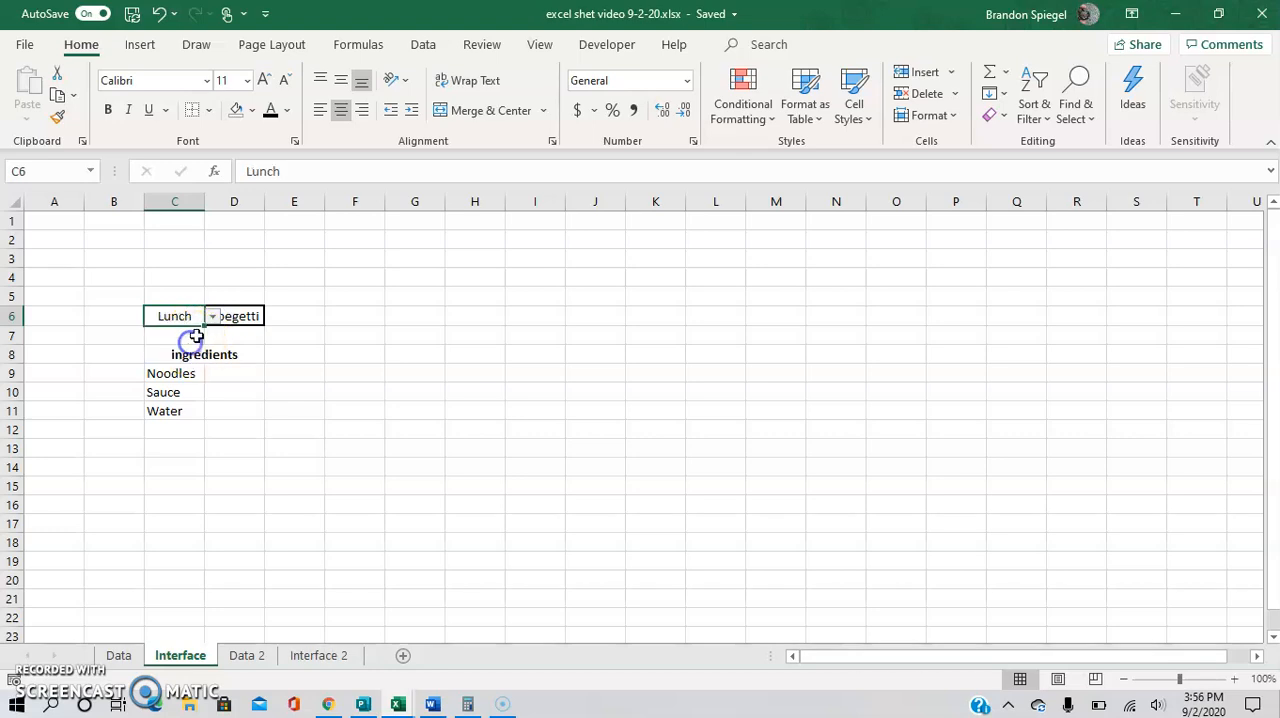
click(254, 314)
click(272, 316)
click(257, 345)
Choose Breakfest as the meal in C6 and open the list of matching foods in D6.
key(Left)
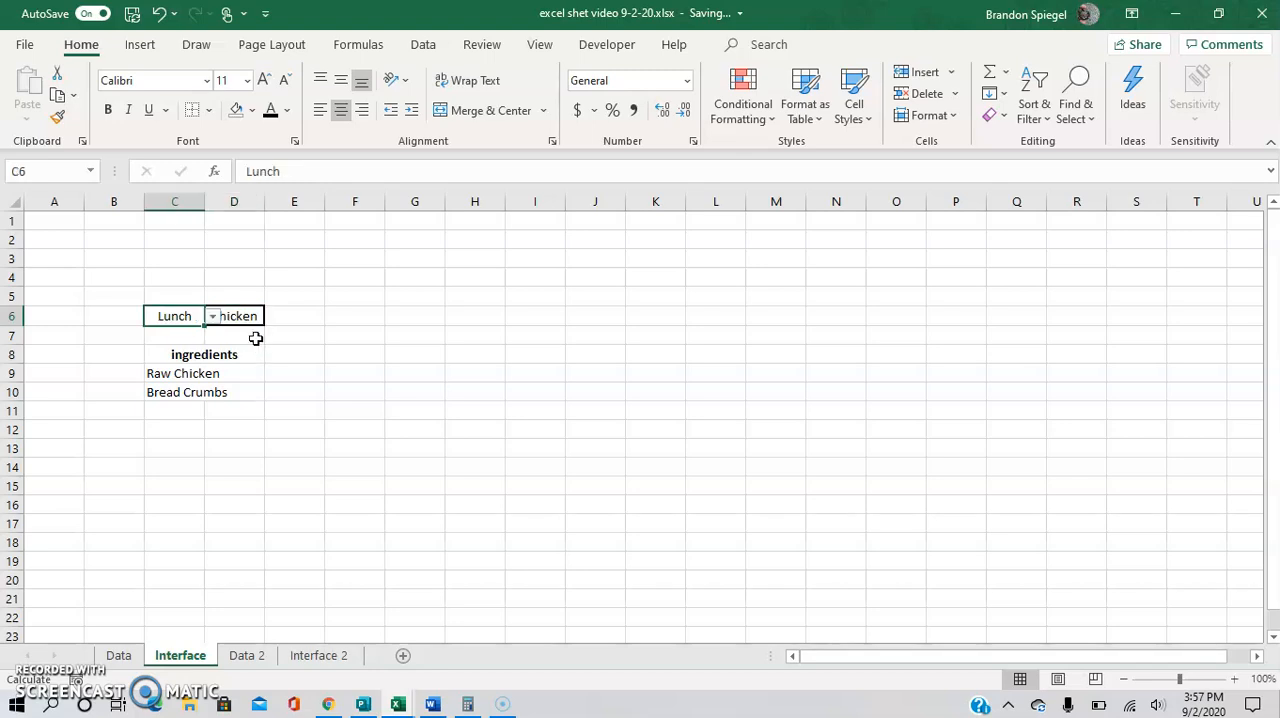
click(213, 317)
click(204, 332)
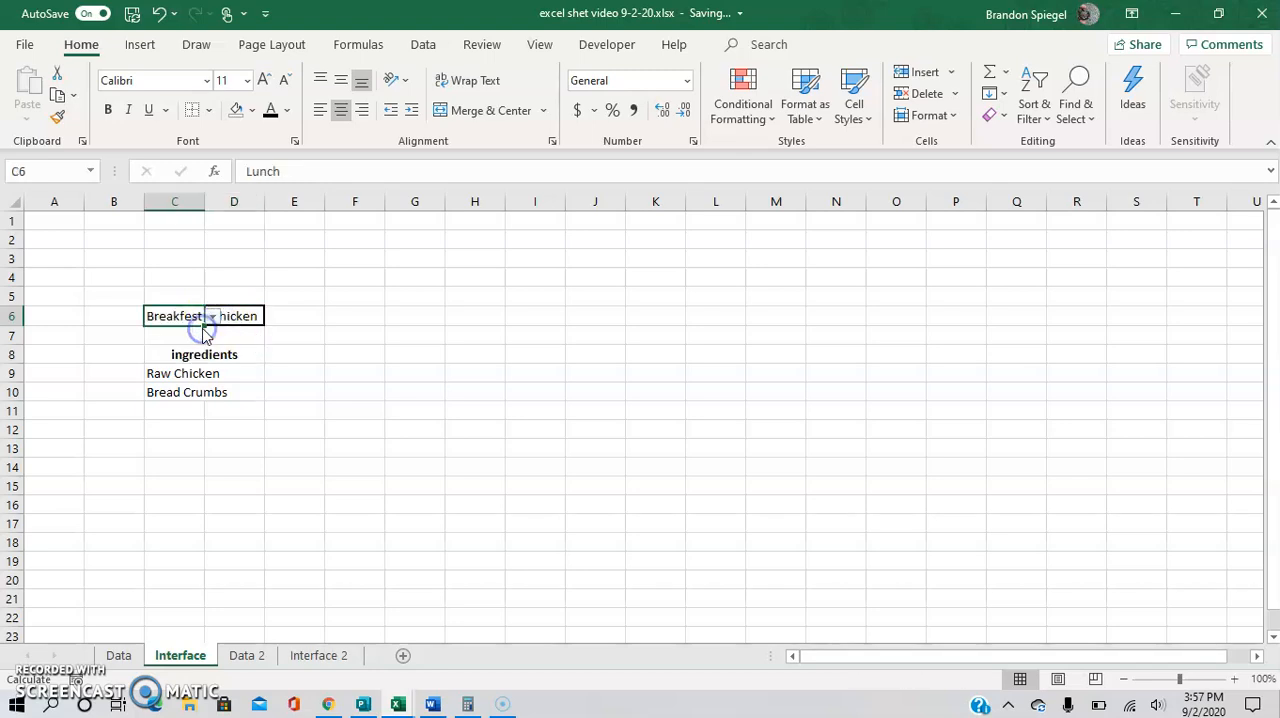
click(228, 316)
click(272, 316)
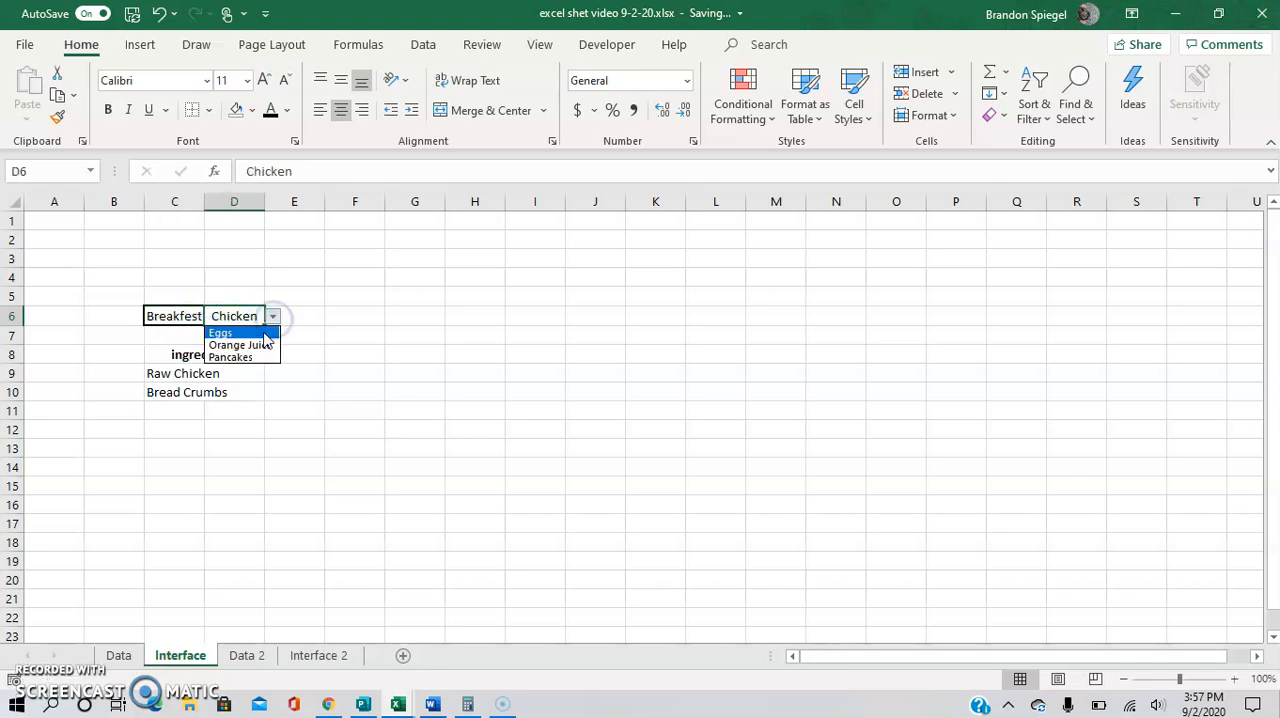
Set the meal in C6 to Dinner and the food in D6 to Spegetti, then check the ingredients list below.
click(179, 314)
click(212, 316)
click(197, 358)
click(245, 316)
click(272, 316)
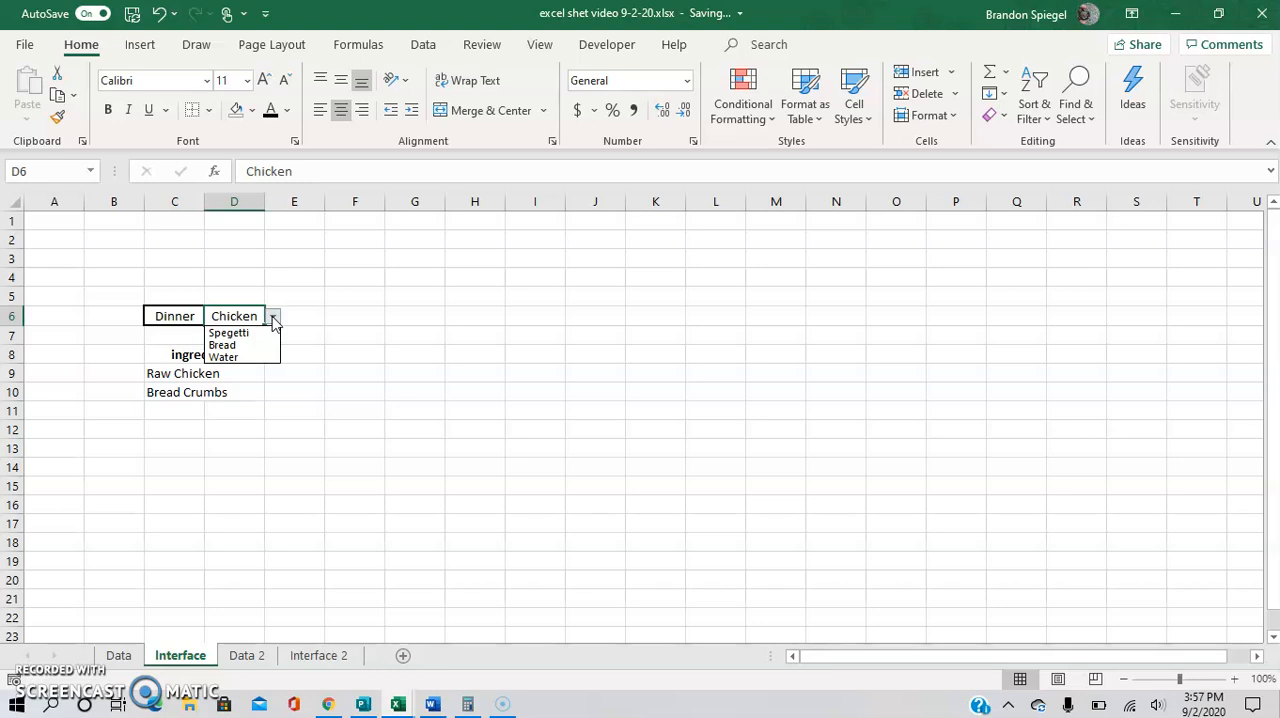
click(240, 333)
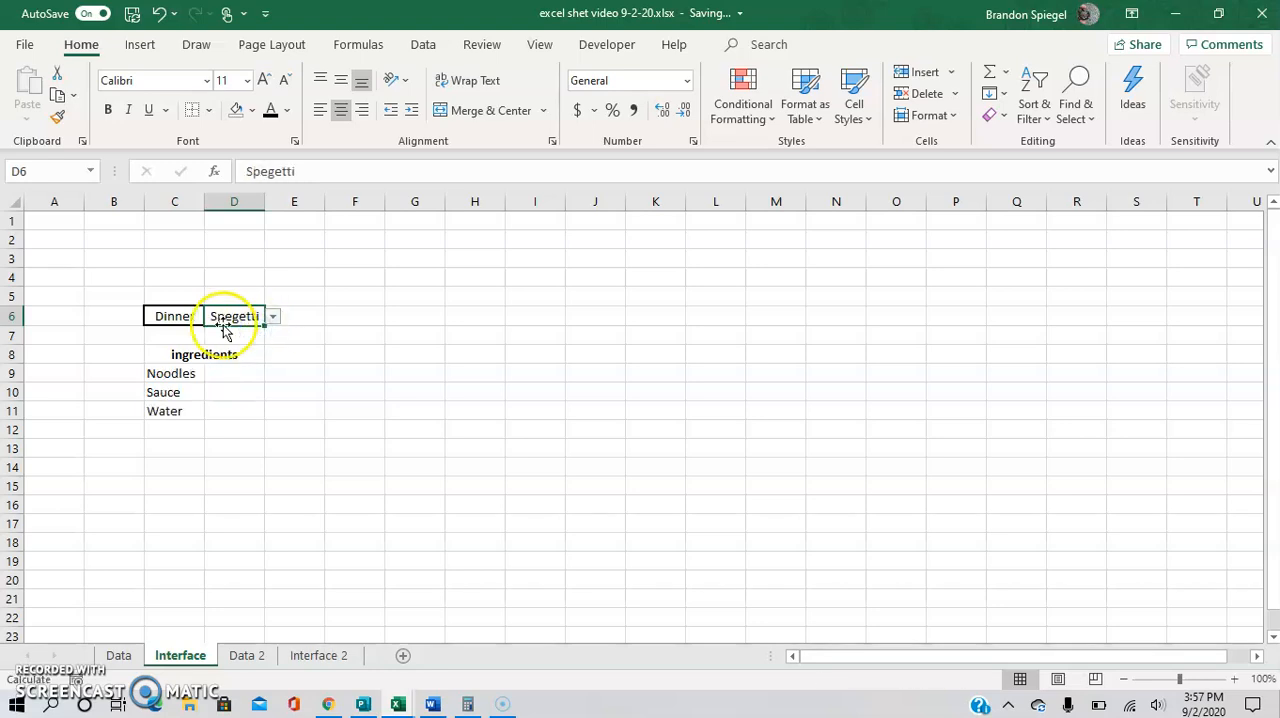
click(186, 368)
key(Up)
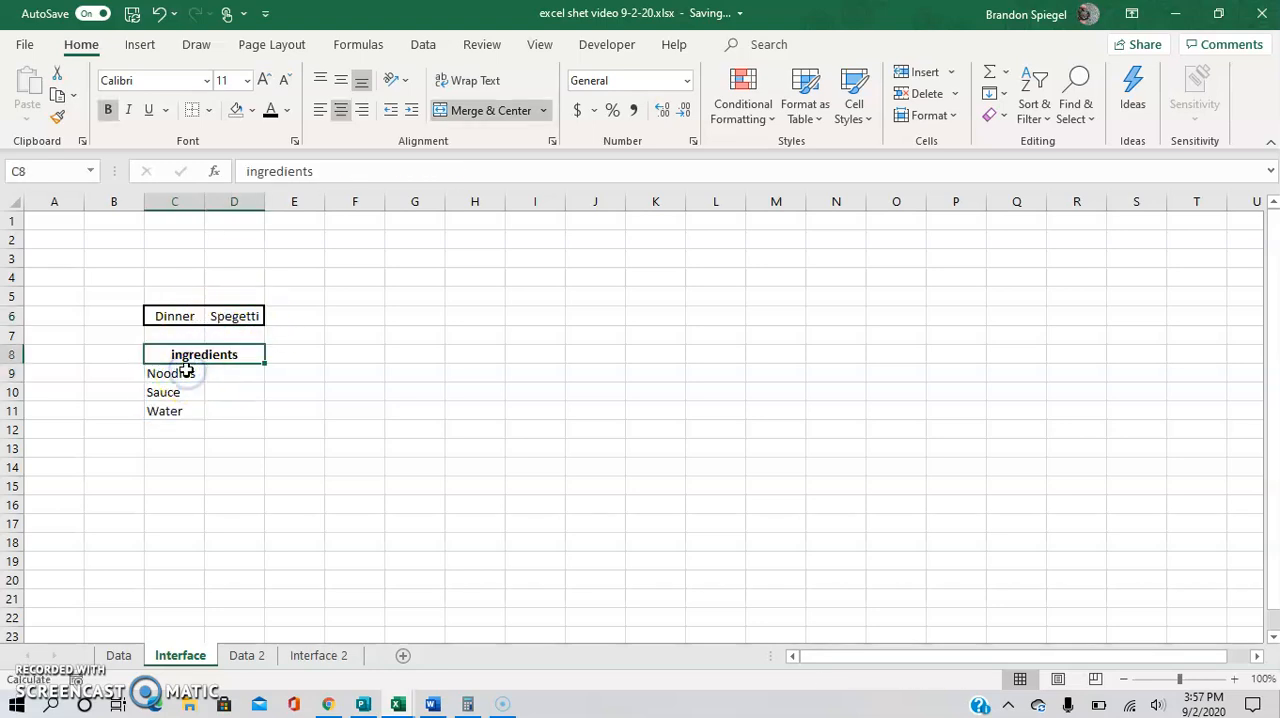
click(186, 368)
key(Up)
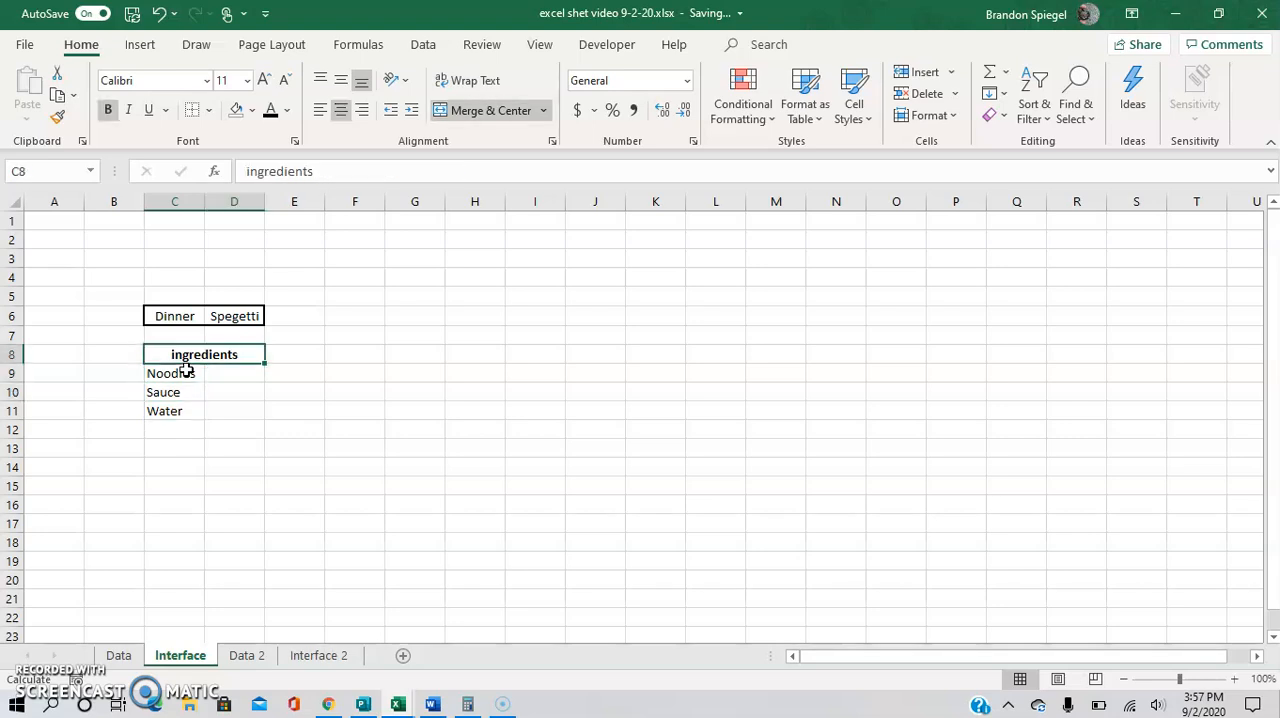
Change the food selection in D6 to Bread.
click(237, 318)
click(272, 318)
click(240, 343)
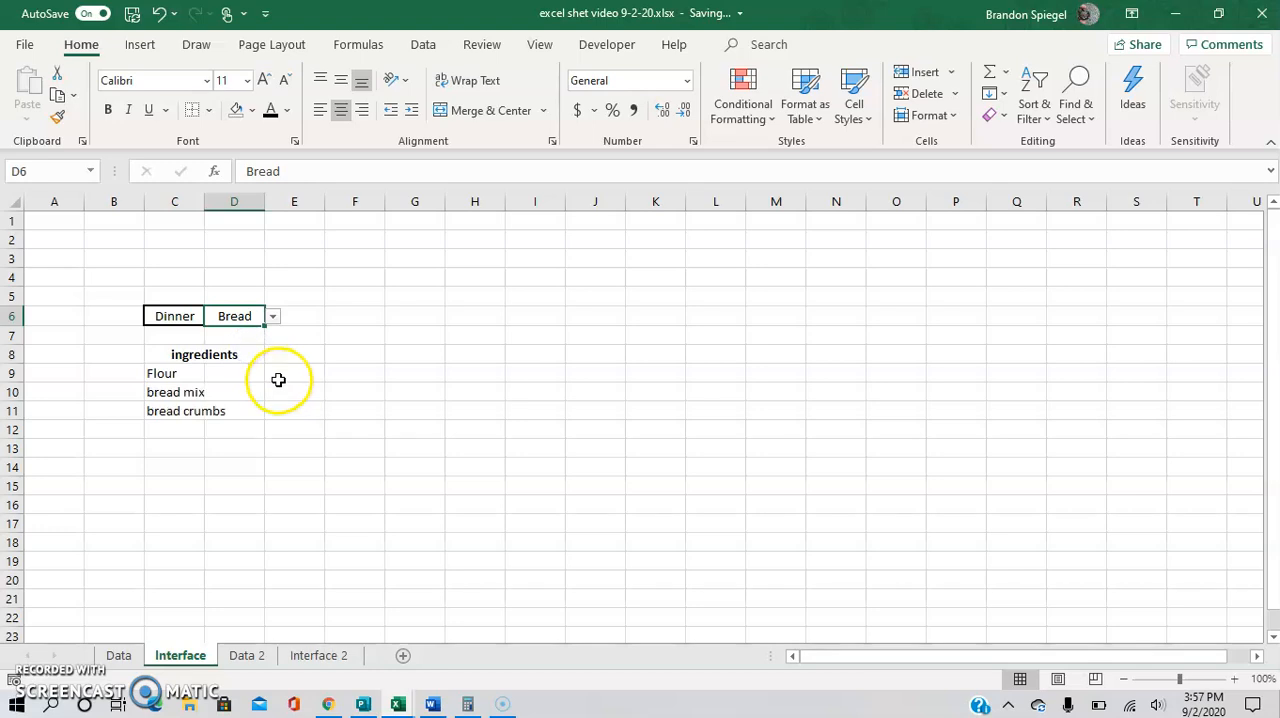
click(282, 440)
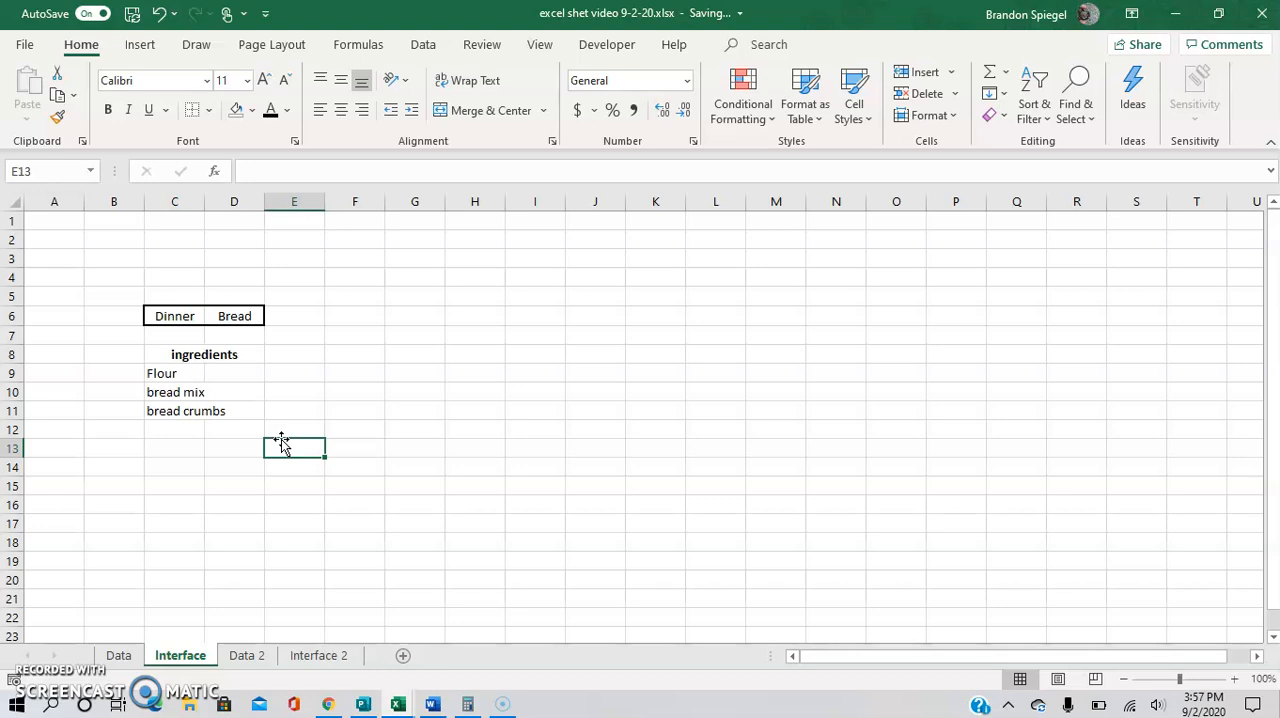
Open the Data 2 sheet and examine how the Meal and Food table pairs each meal with a food.
click(247, 656)
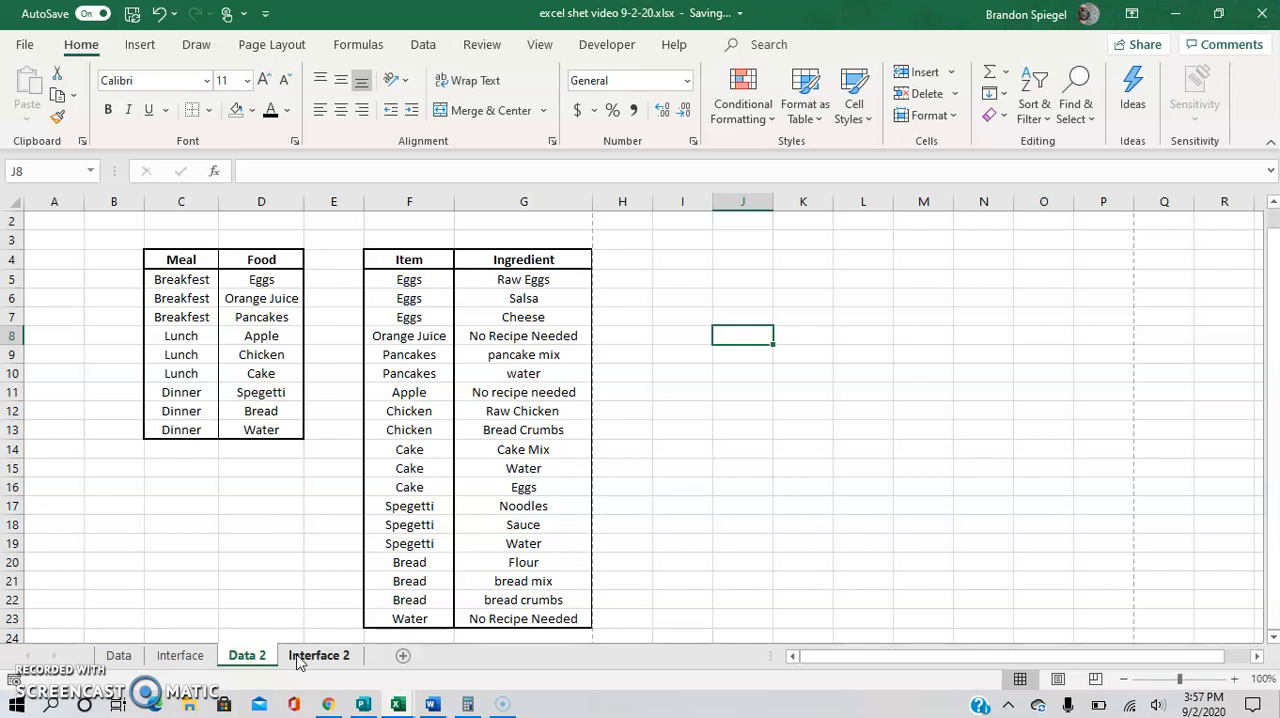
click(110, 314)
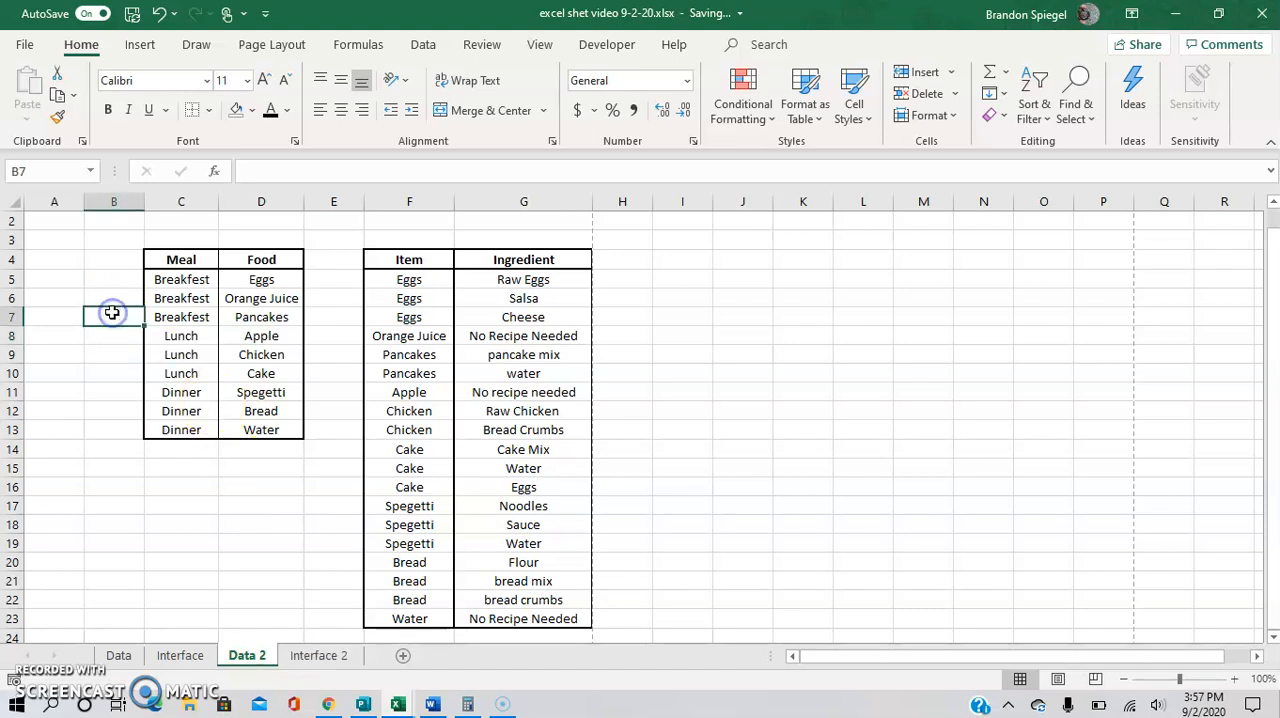
key(Up)
key(Right)
key(Up)
key(Right)
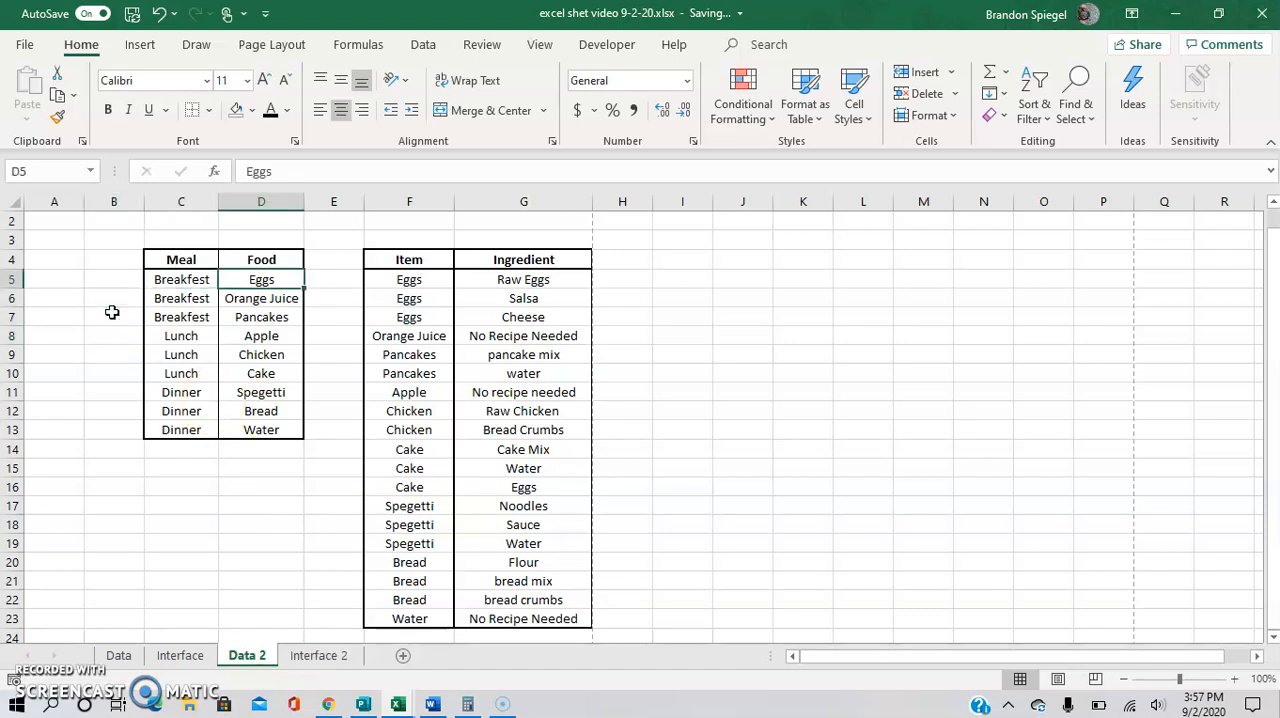
key(Left)
key(Up)
key(Down)
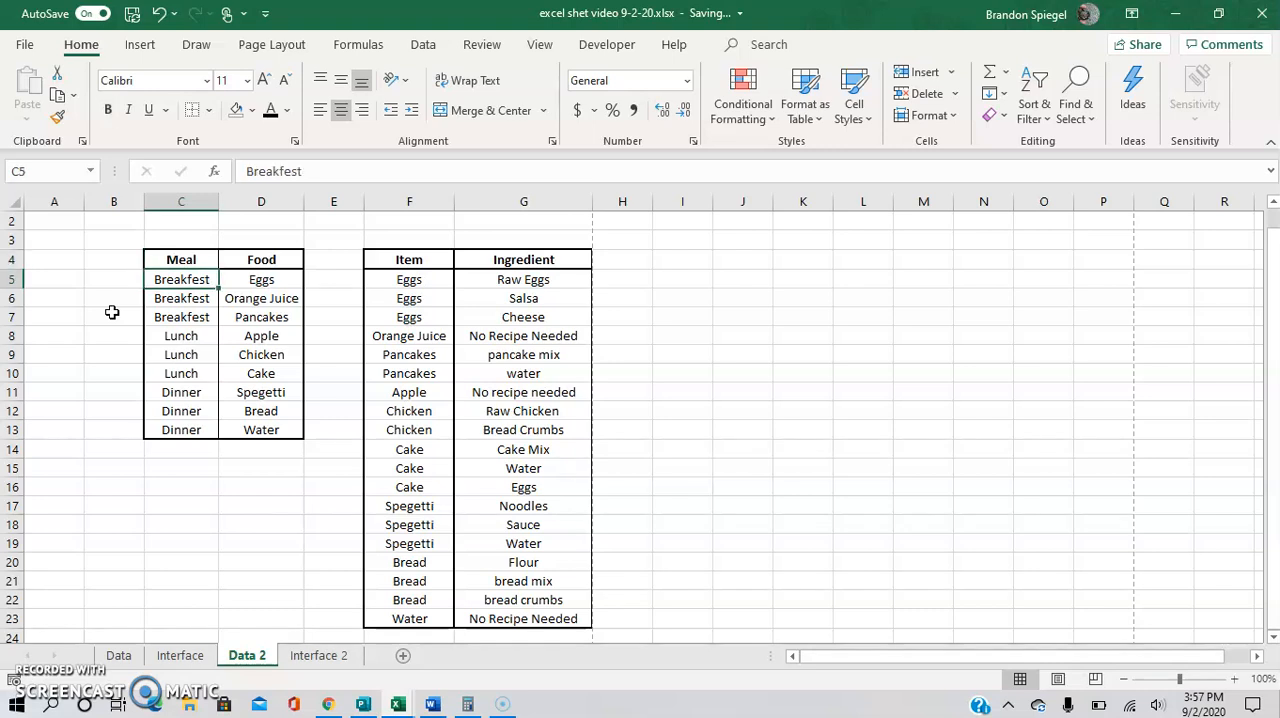
key(Right)
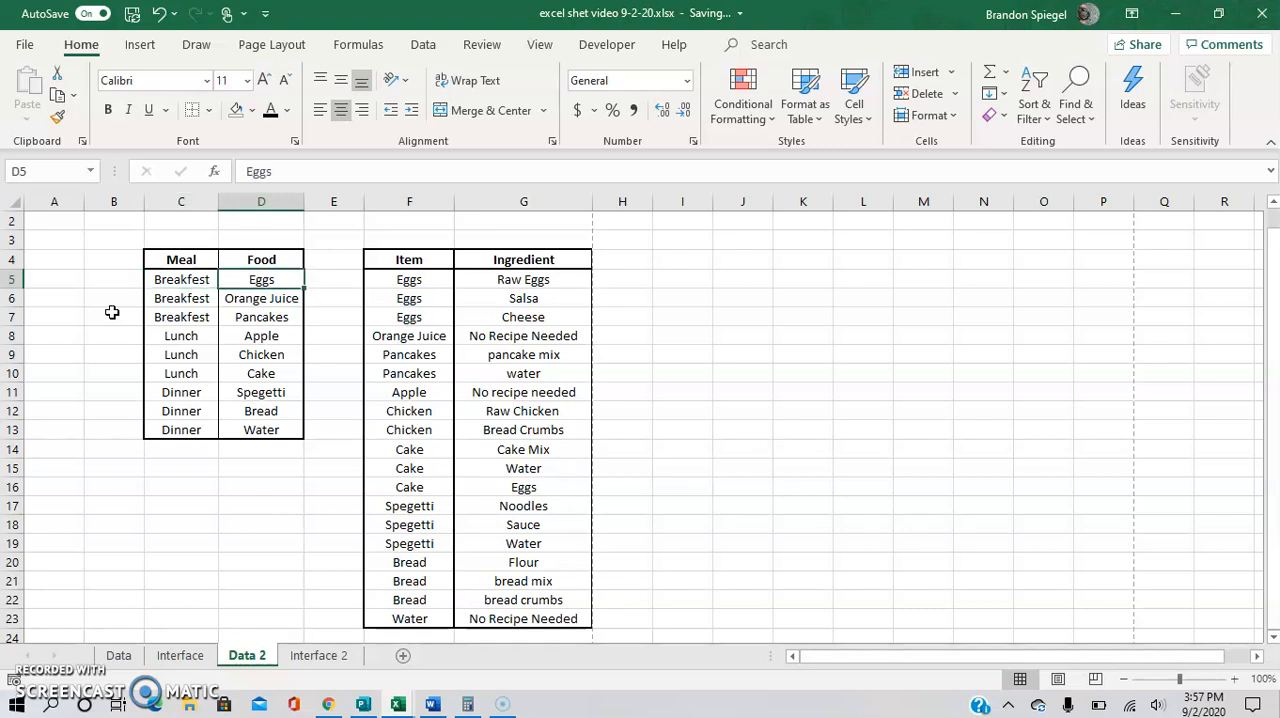
Examine the Meal and Food columns by highlighting each column and the Breakfest rows.
key(shift+ctrl+Down)
key(Left)
key(shift+Right)
key(shift+ctrl+Down)
key(Up)
key(Down)
key(shift+Down)
key(shift+Down)
key(Up)
key(Down)
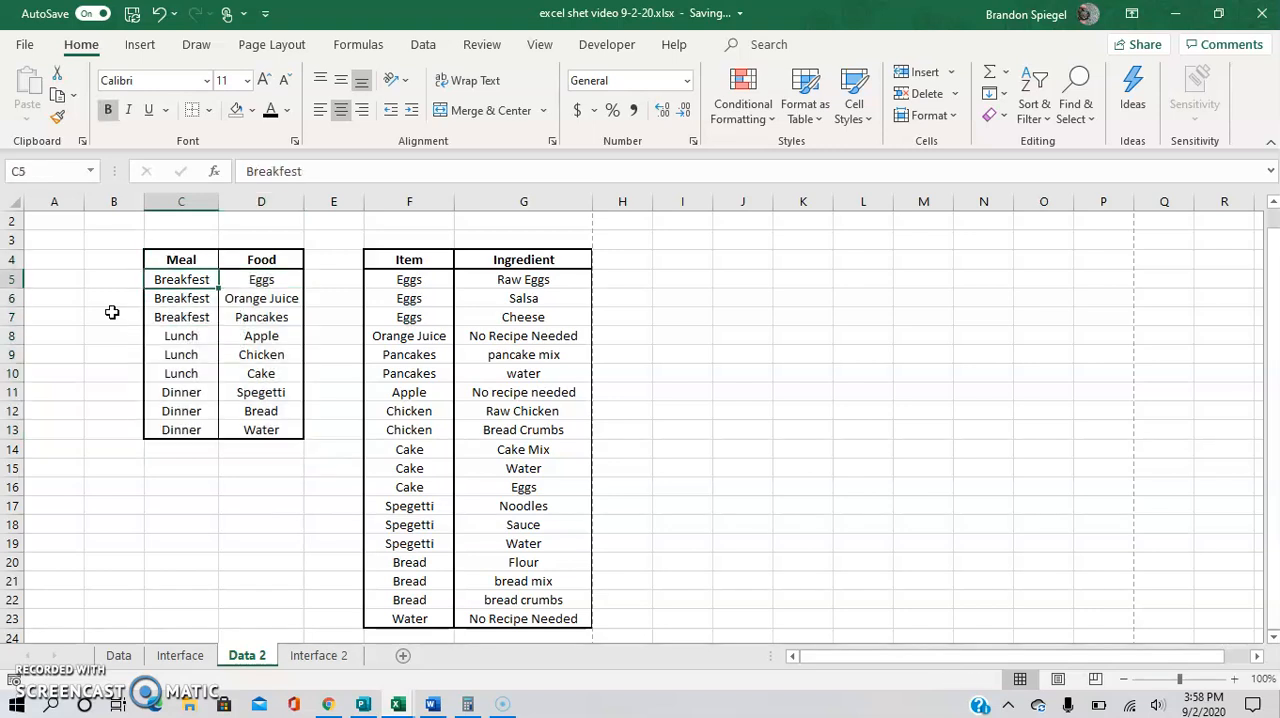
key(shift+ctrl+Down)
key(Up)
key(Down)
key(Right)
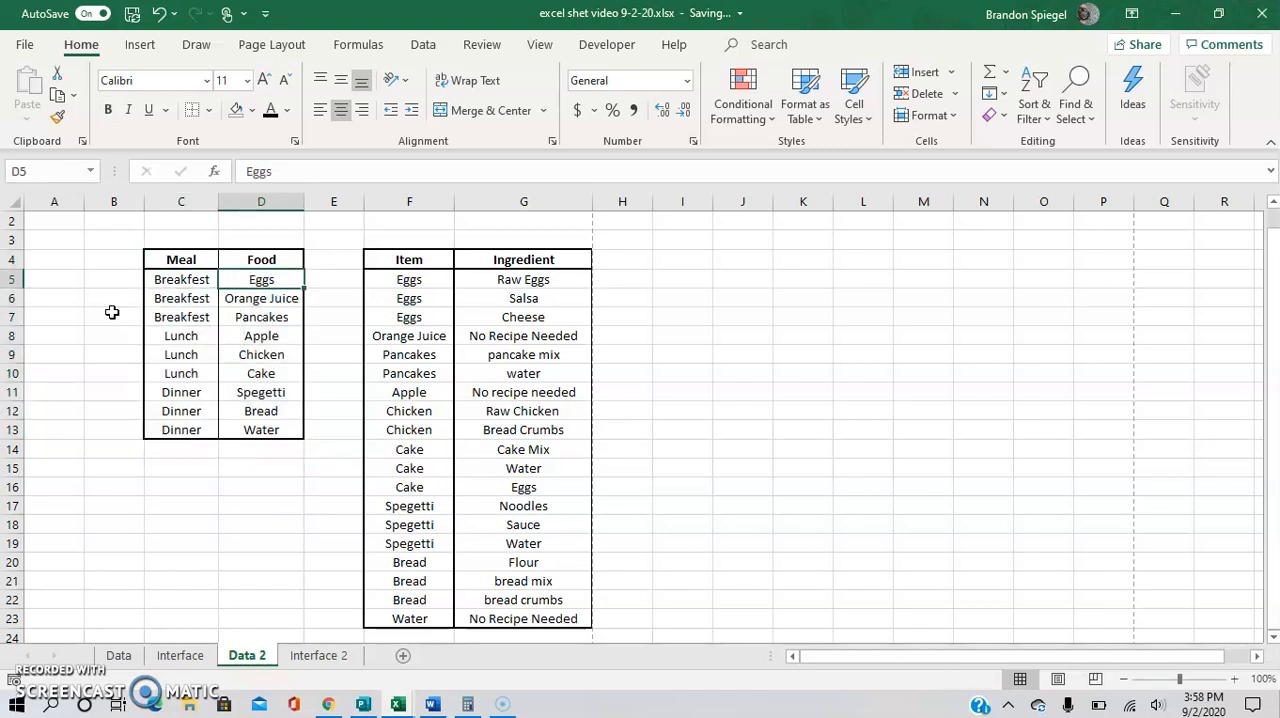
key(shift+ctrl+Down)
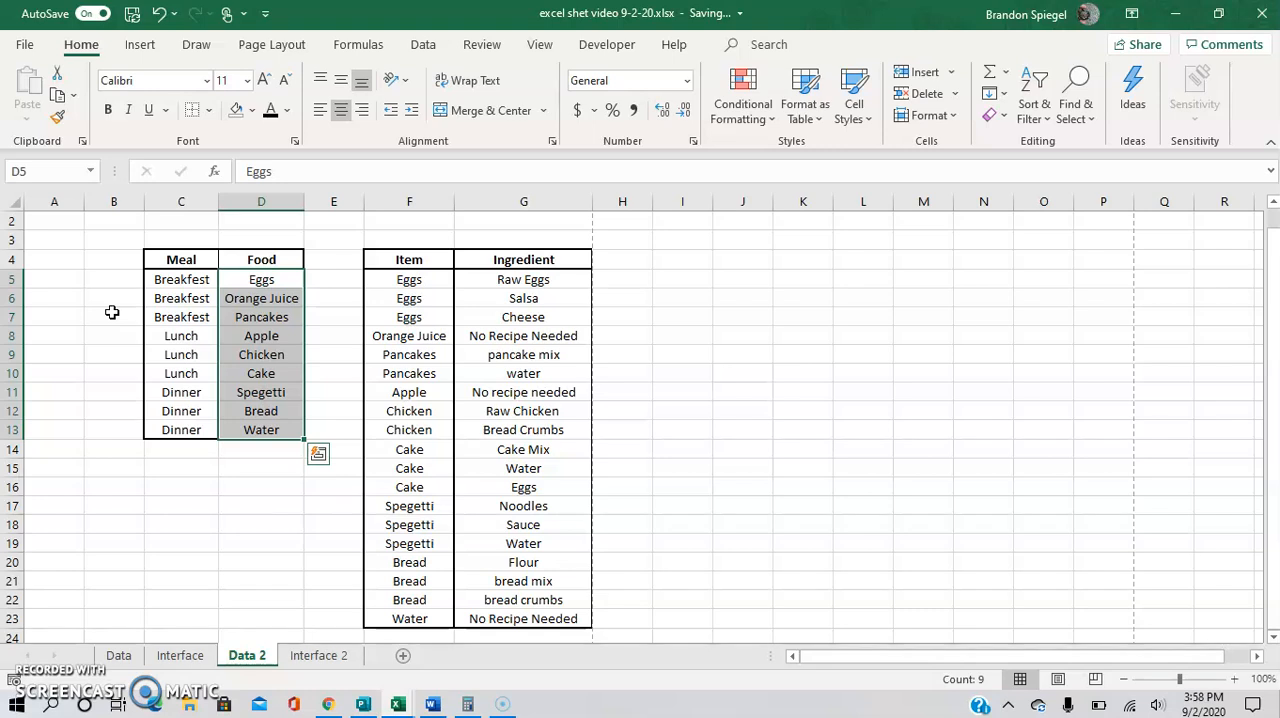
key(Left)
key(Right)
key(shift+Left)
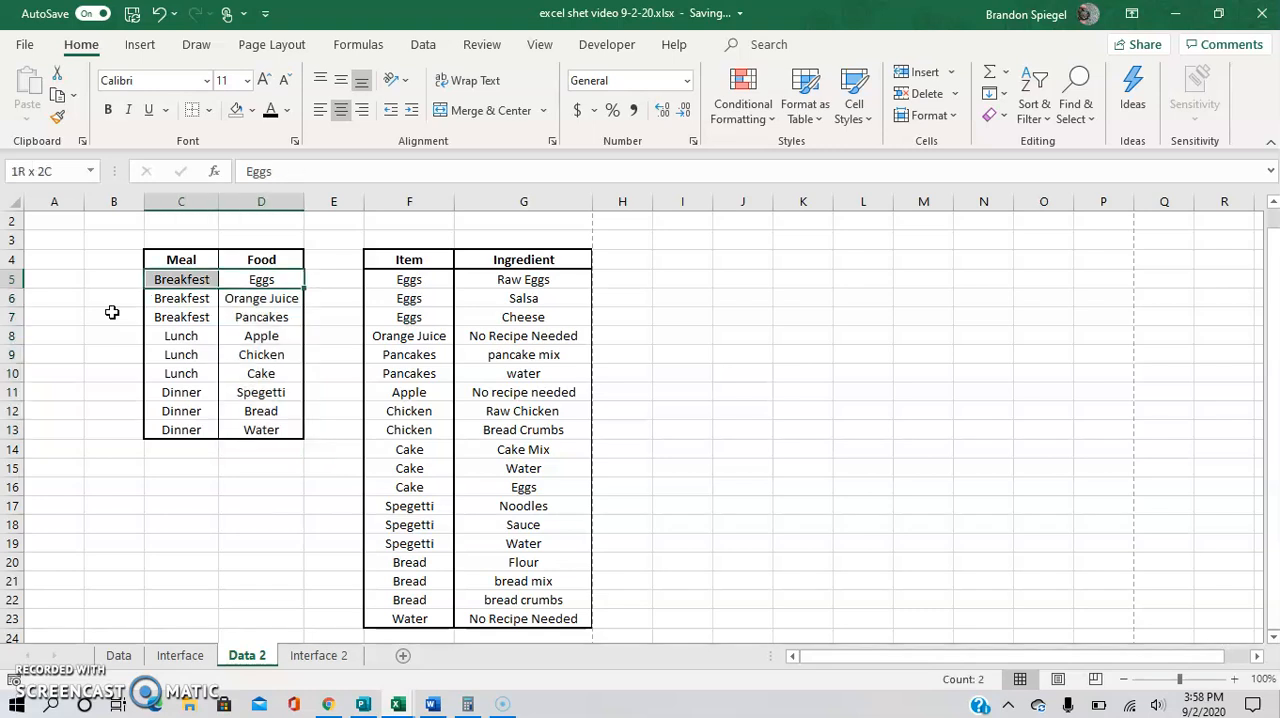
key(shift+Down)
key(shift+Down)
List the distinct meals in cell I5 of Data 2 with the formula =UNIQUE(C5:C13), and review the formula.
key(Right)
key(Right)
key(Right)
key(Right)
key(Right)
key(Right)
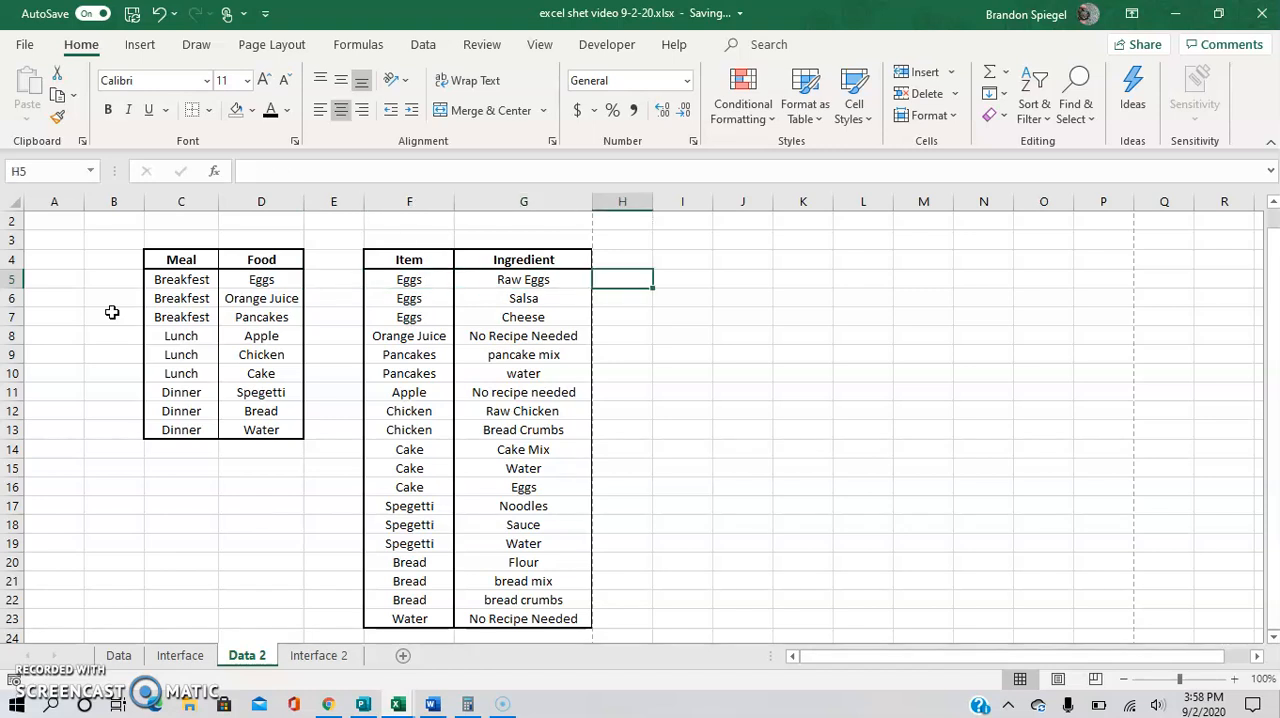
key(Left)
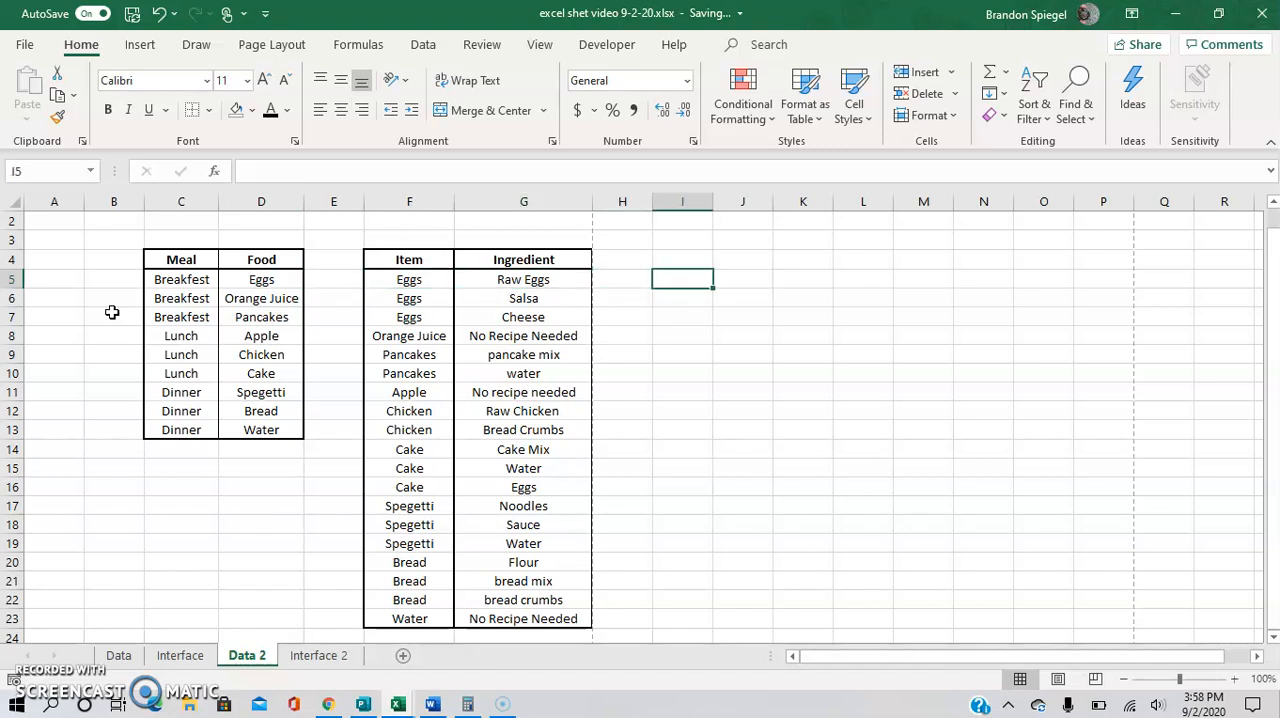
text(=unique()
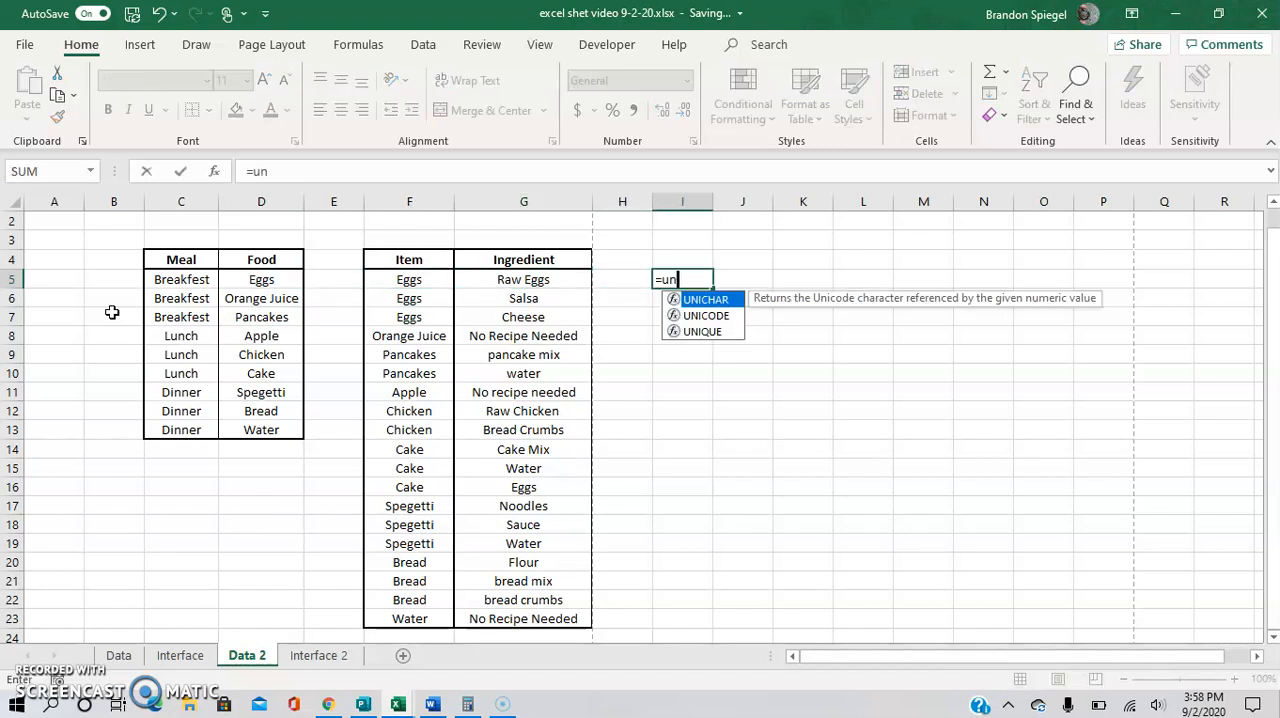
key(Left)
key(Left)
key(Left)
key(Left)
key(Left)
key(Left)
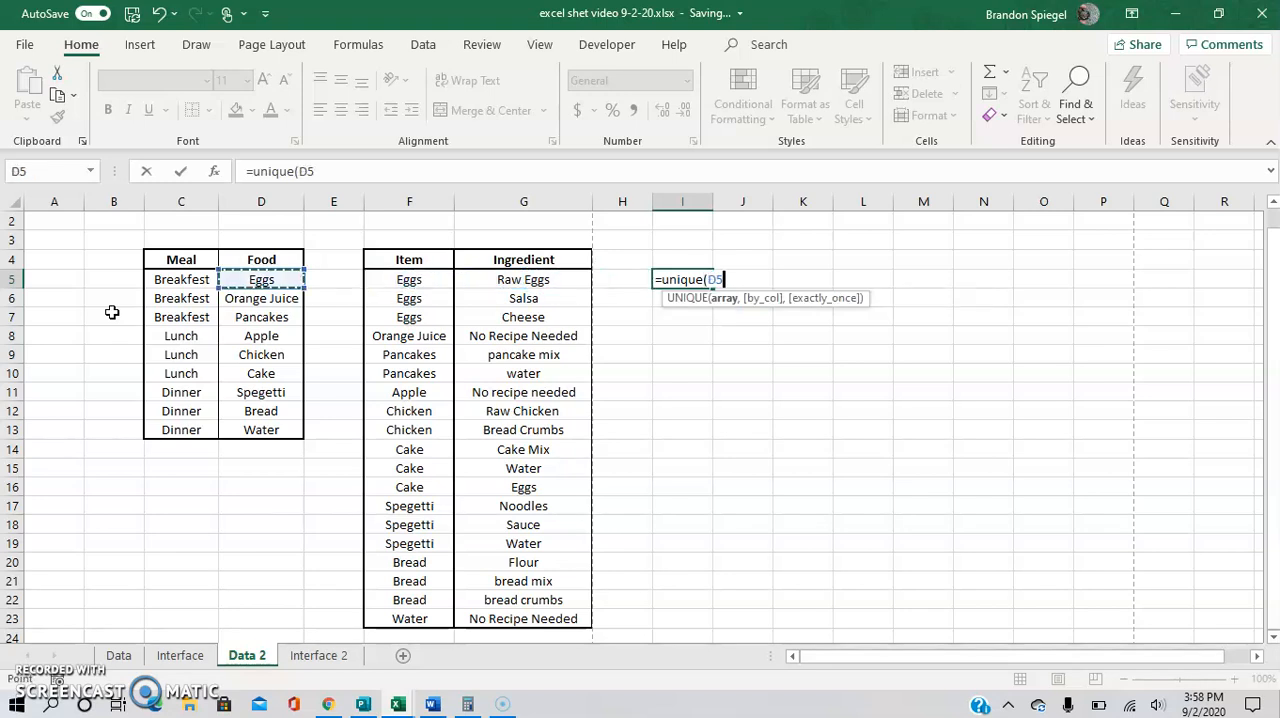
key(ctrl+shift+Down)
text())
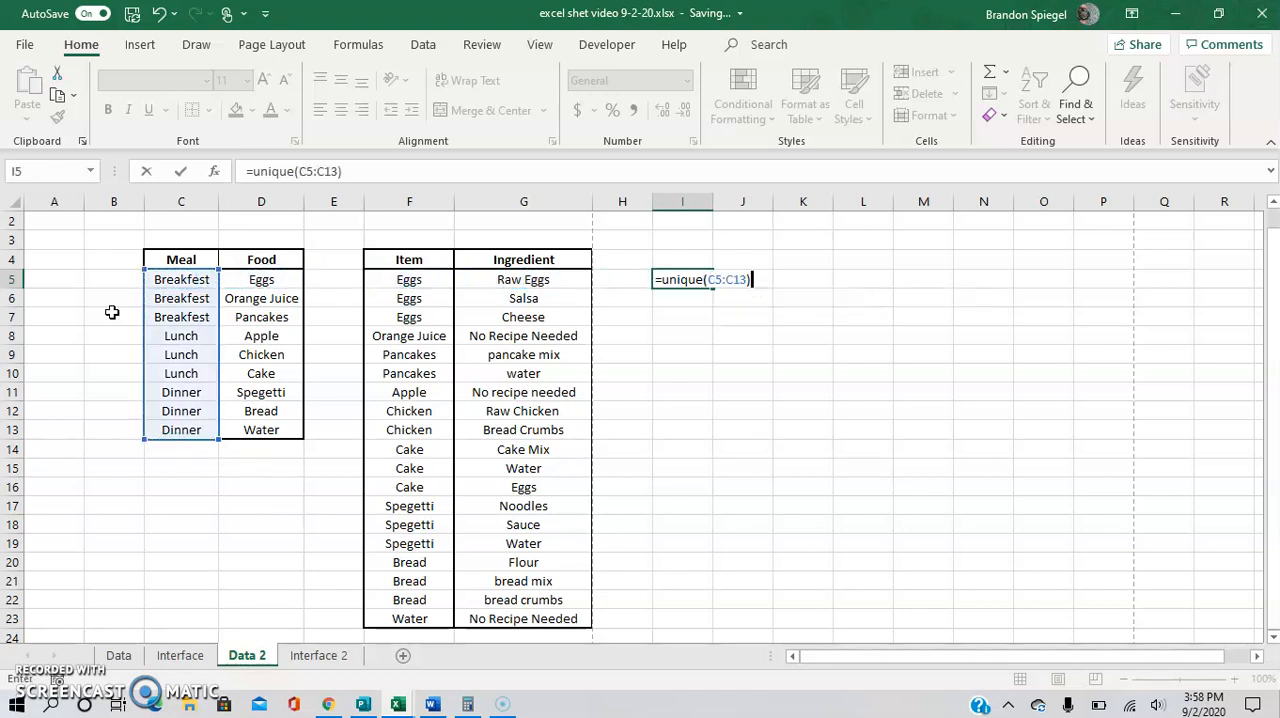
key(Return)
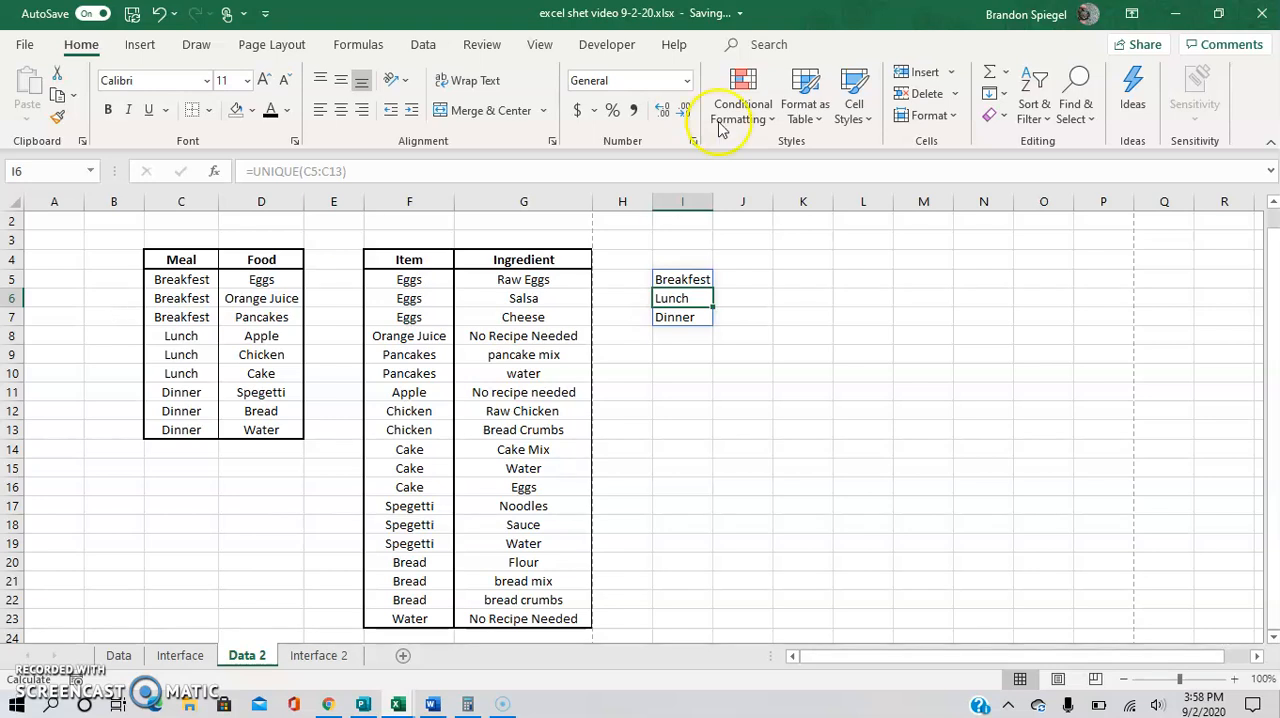
click(742, 304)
key(Left)
key(Up)
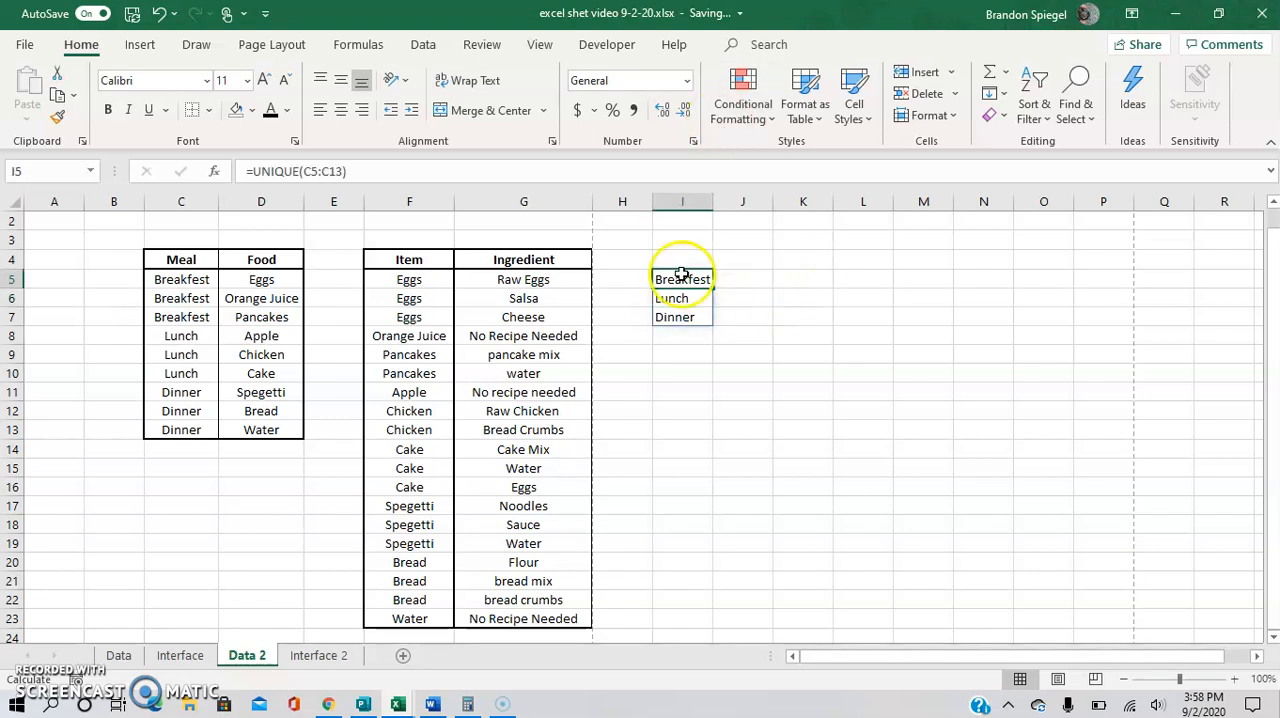
click(754, 283)
text(=unique()
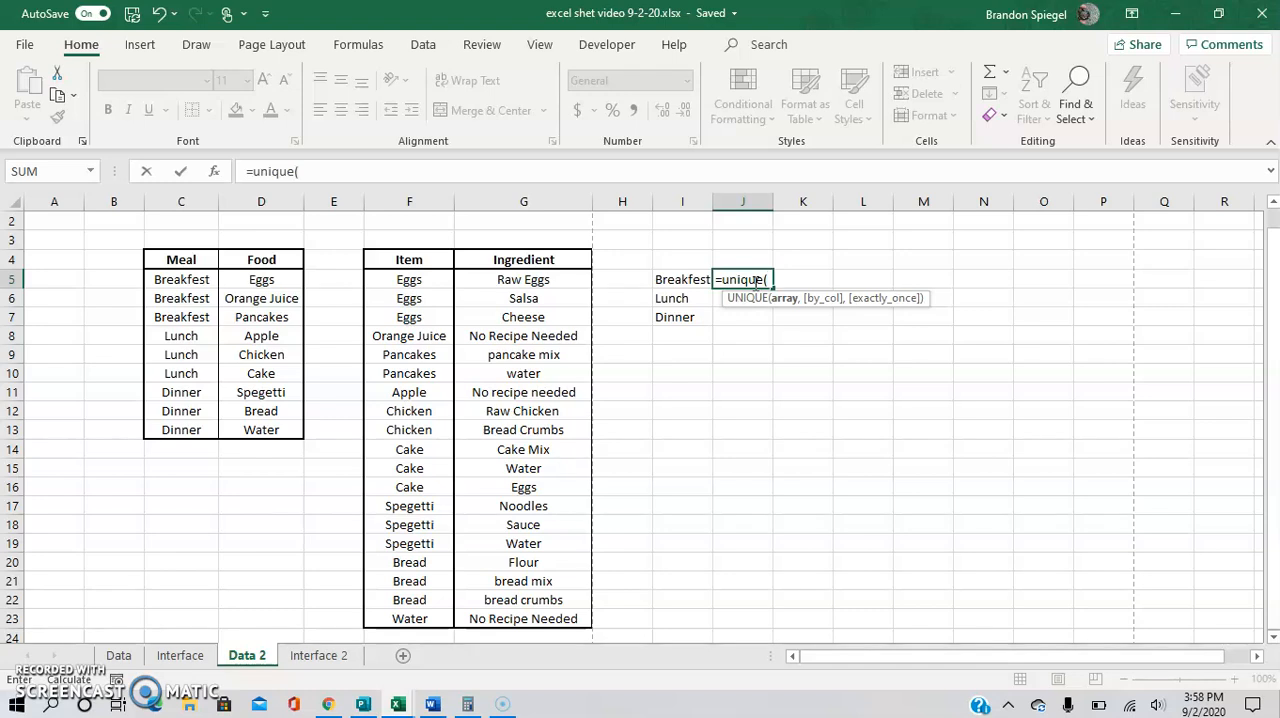
key(BackSpace)
key(BackSpace)
key(BackSpace)
key(BackSpace)
key(BackSpace)
key(BackSpace)
key(BackSpace)
key(BackSpace)
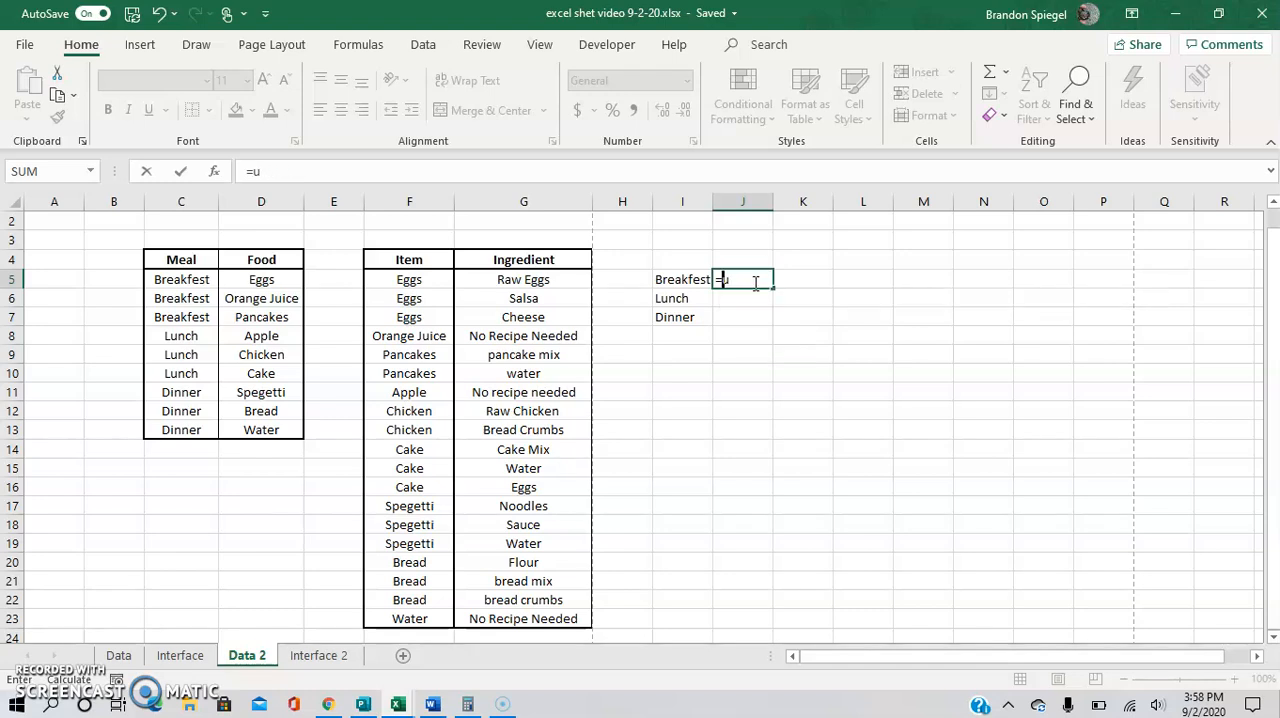
key(Return)
key(Left)
key(Up)
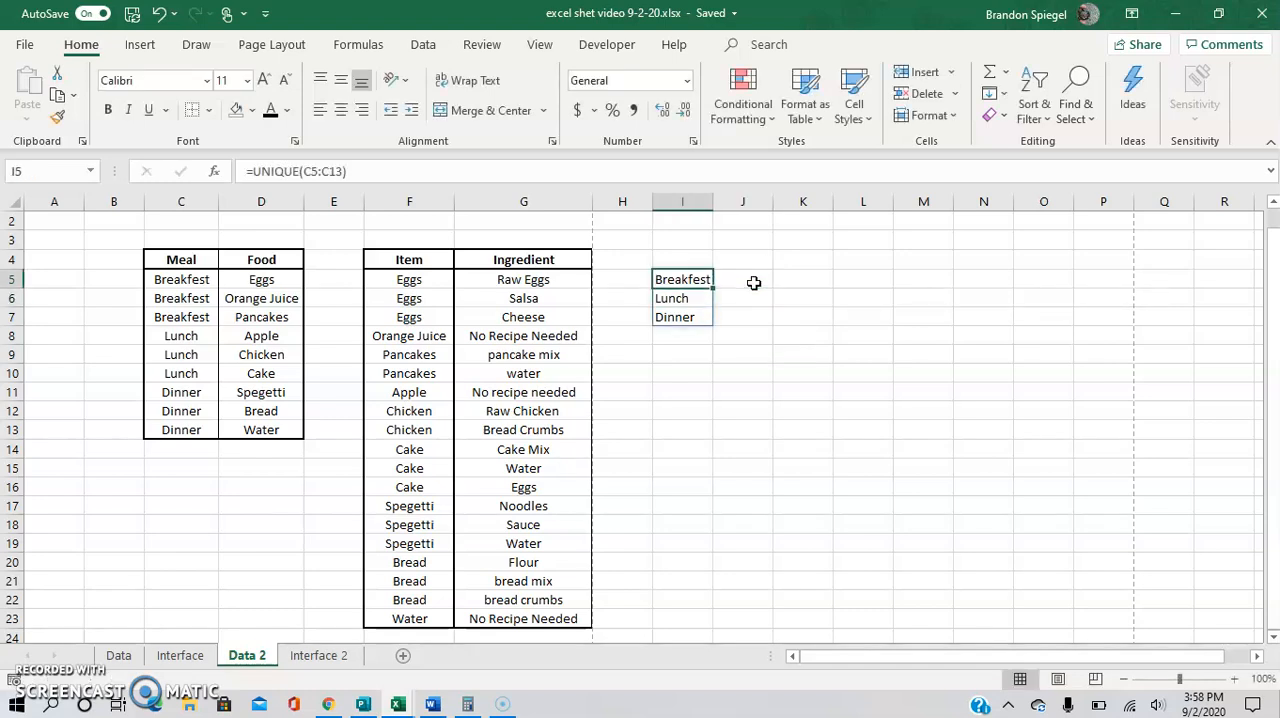
key(Right)
key(Right)
key(Left)
key(Left)
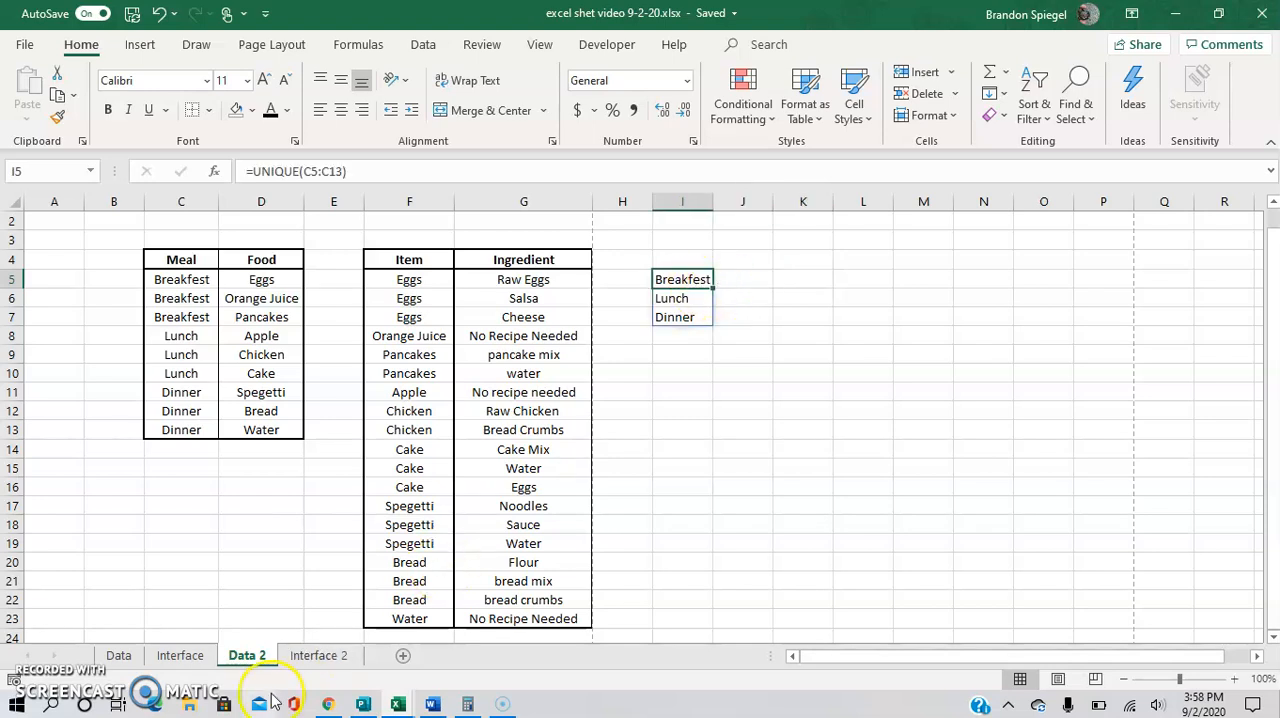
Switch to the Interface 2 sheet and select the empty cell I3.
click(295, 660)
click(364, 363)
key(Left)
key(Up)
key(Up)
key(Up)
key(Left)
key(Up)
key(Up)
key(Up)
key(Left)
key(Right)
key(Right)
key(Right)
key(Right)
key(Right)
key(Right)
key(Right)
key(Left)
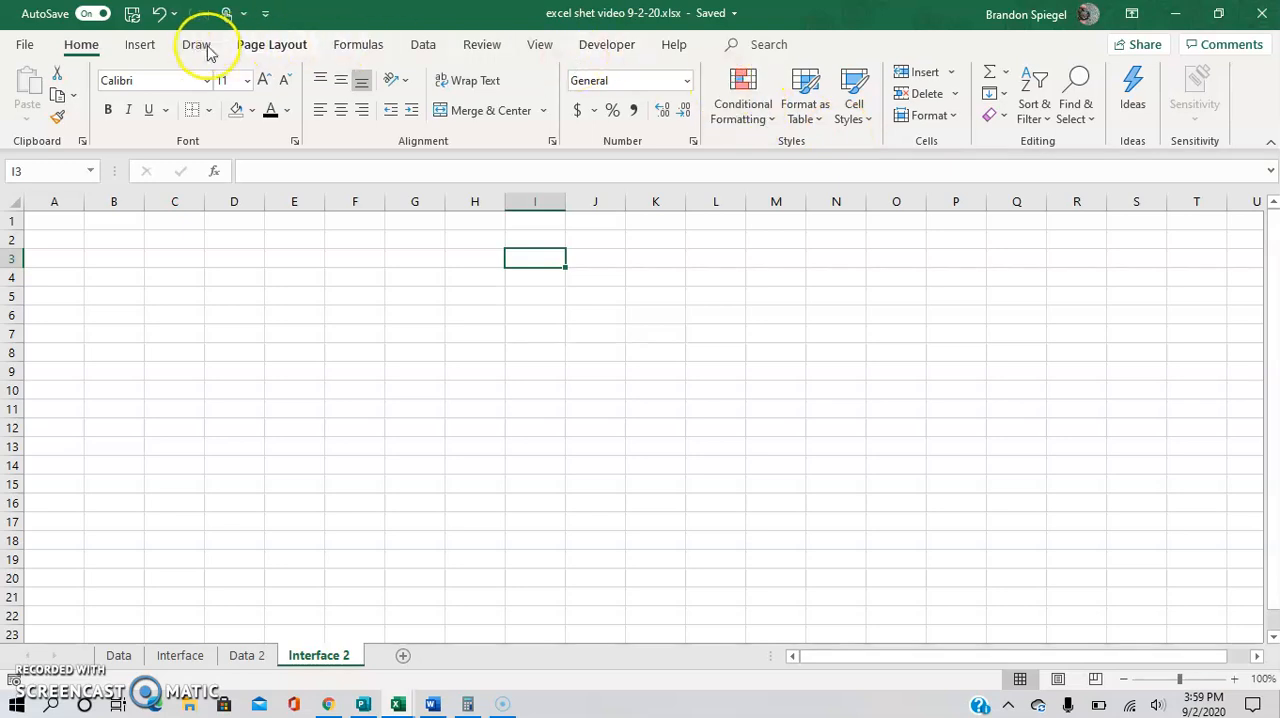
Add list data validation to cell I3 on Interface 2 with the source ='Data 2'!$I$5#.
click(419, 42)
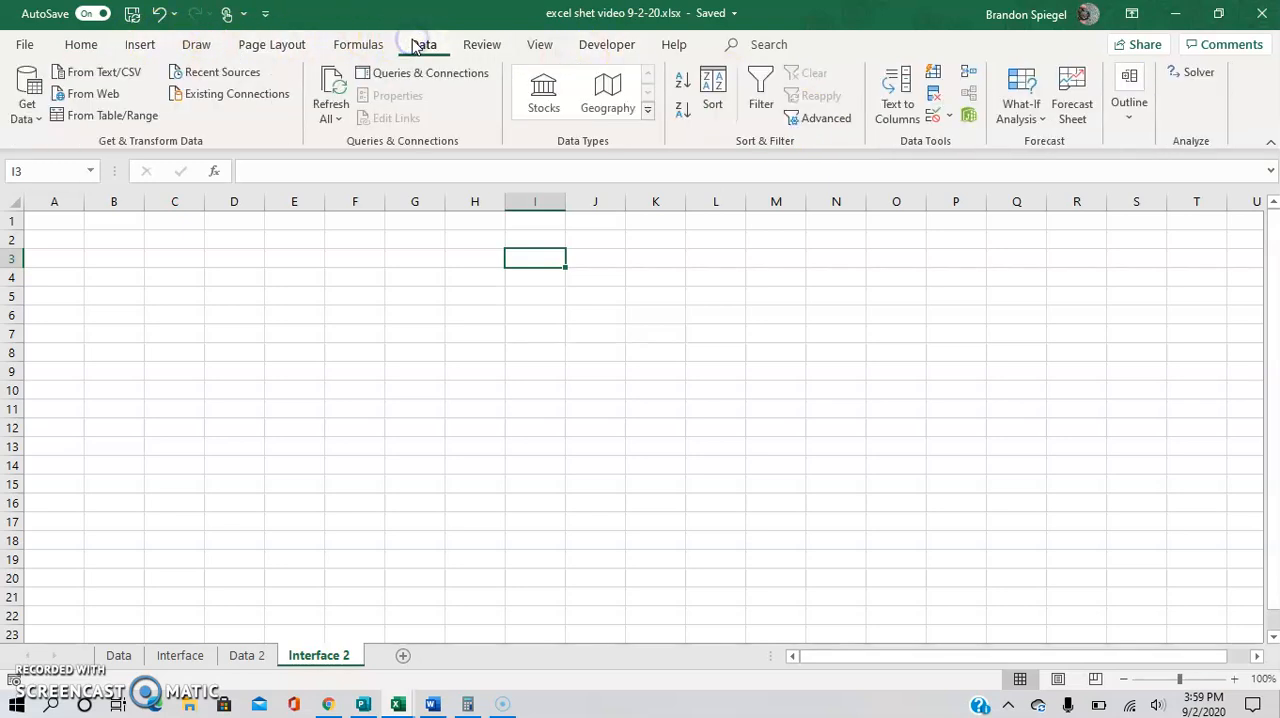
click(949, 116)
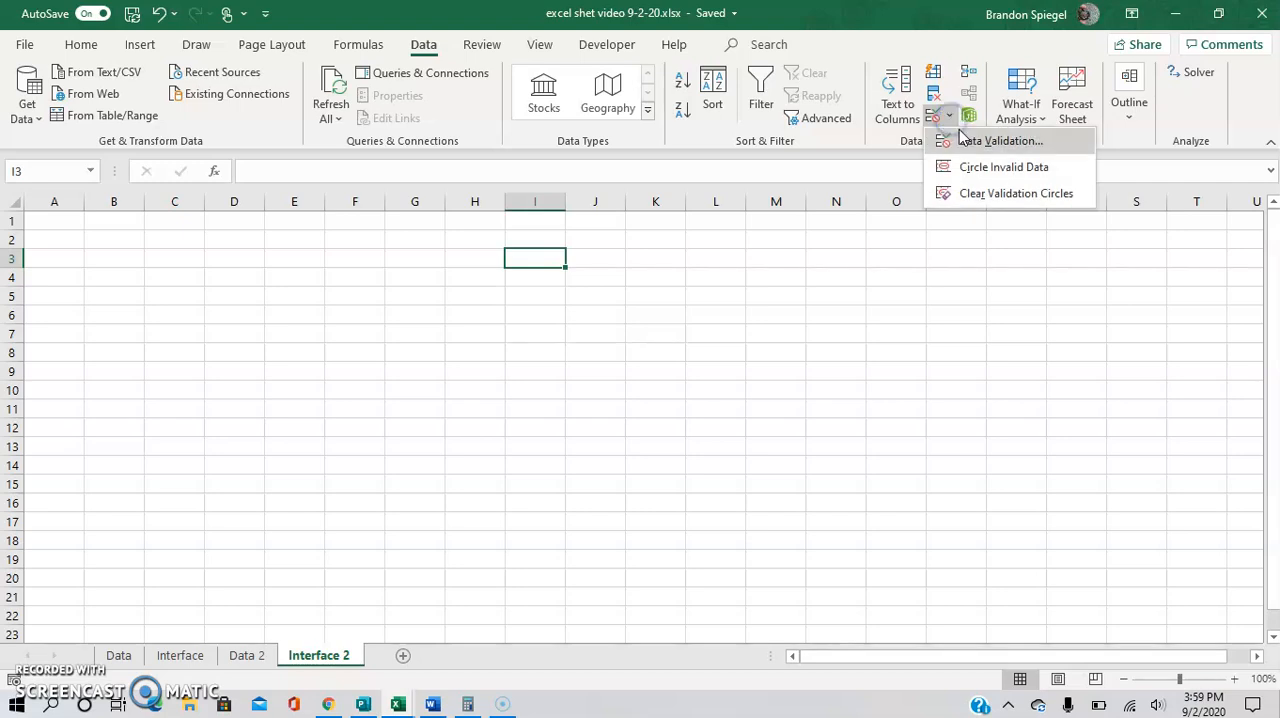
click(968, 134)
click(889, 401)
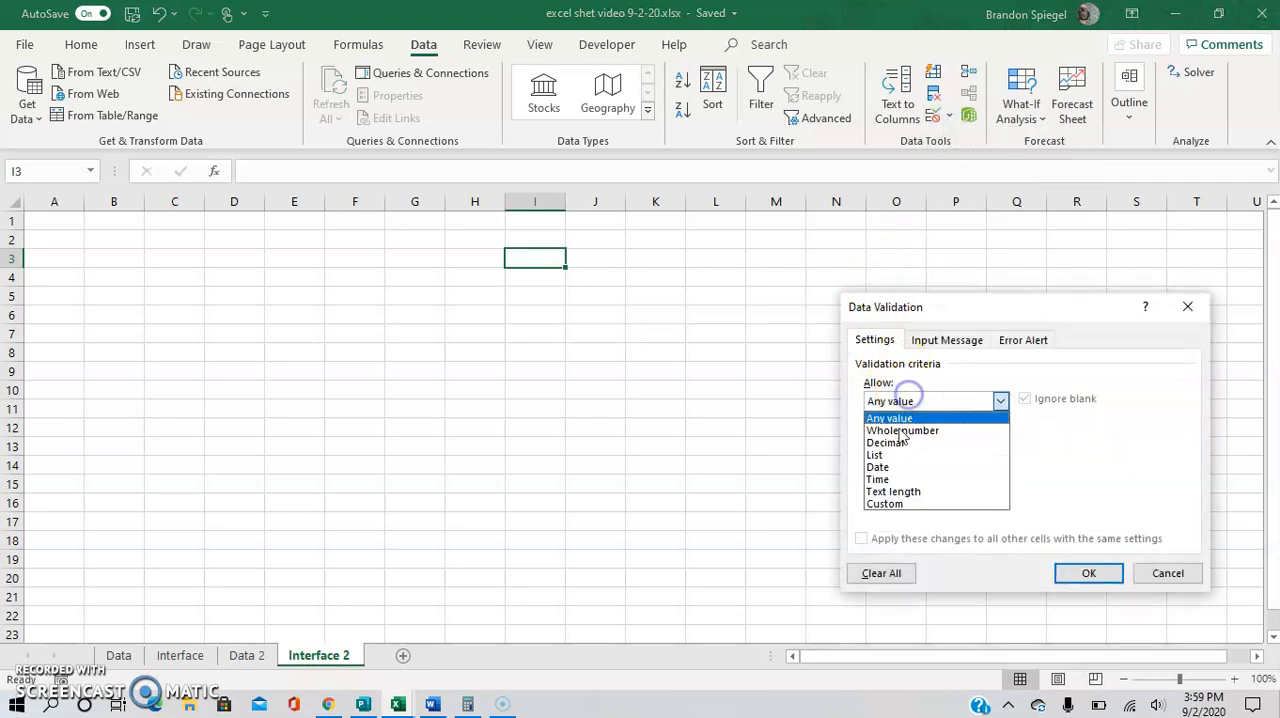
click(900, 458)
text(=)
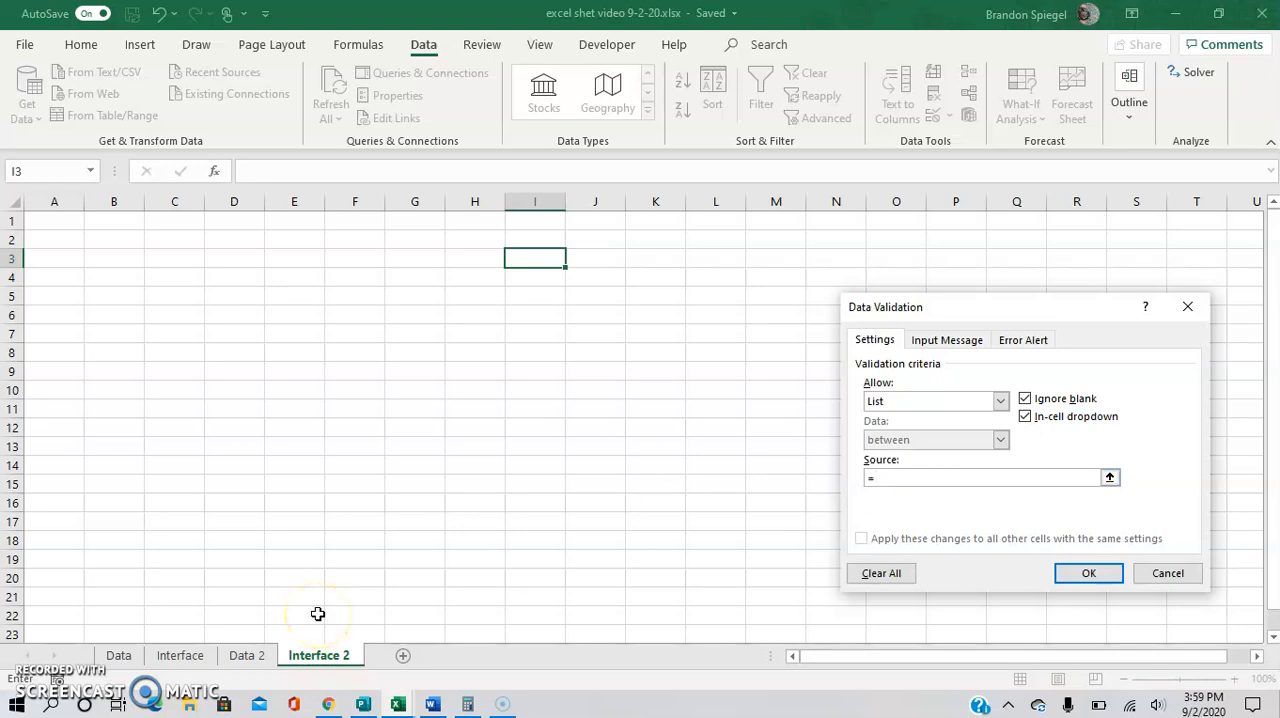
click(247, 655)
click(705, 279)
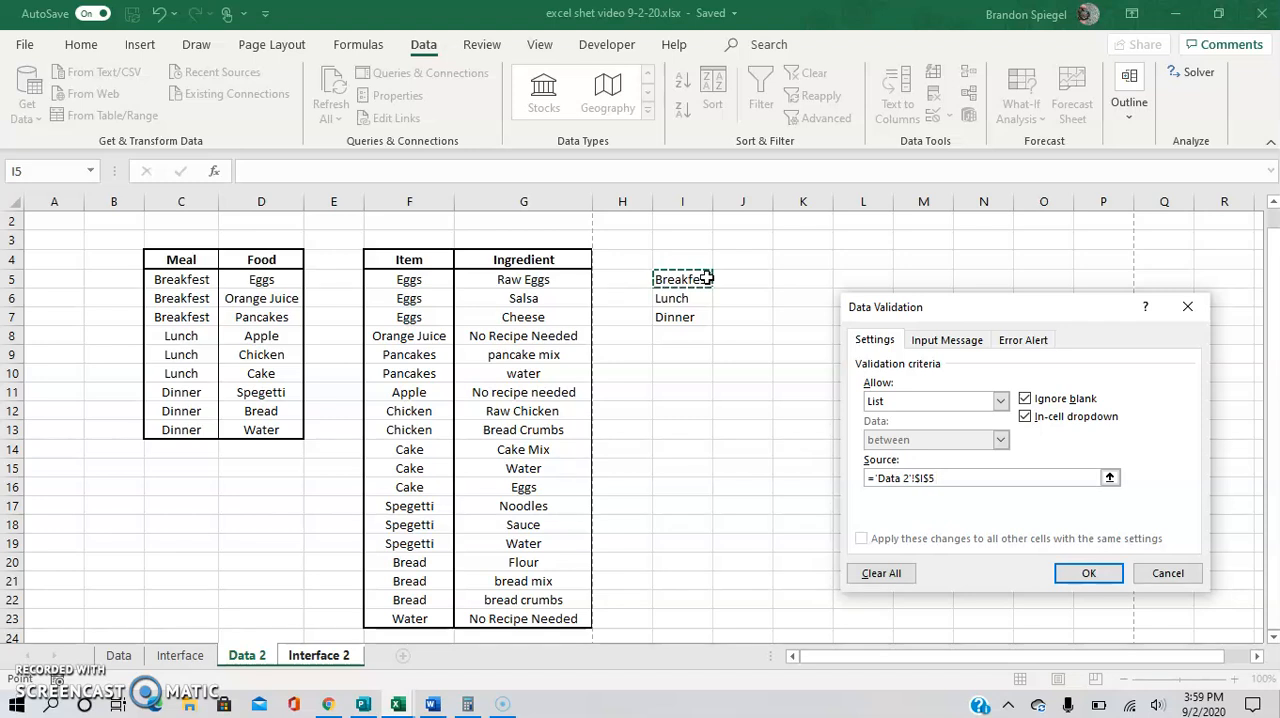
text(#)
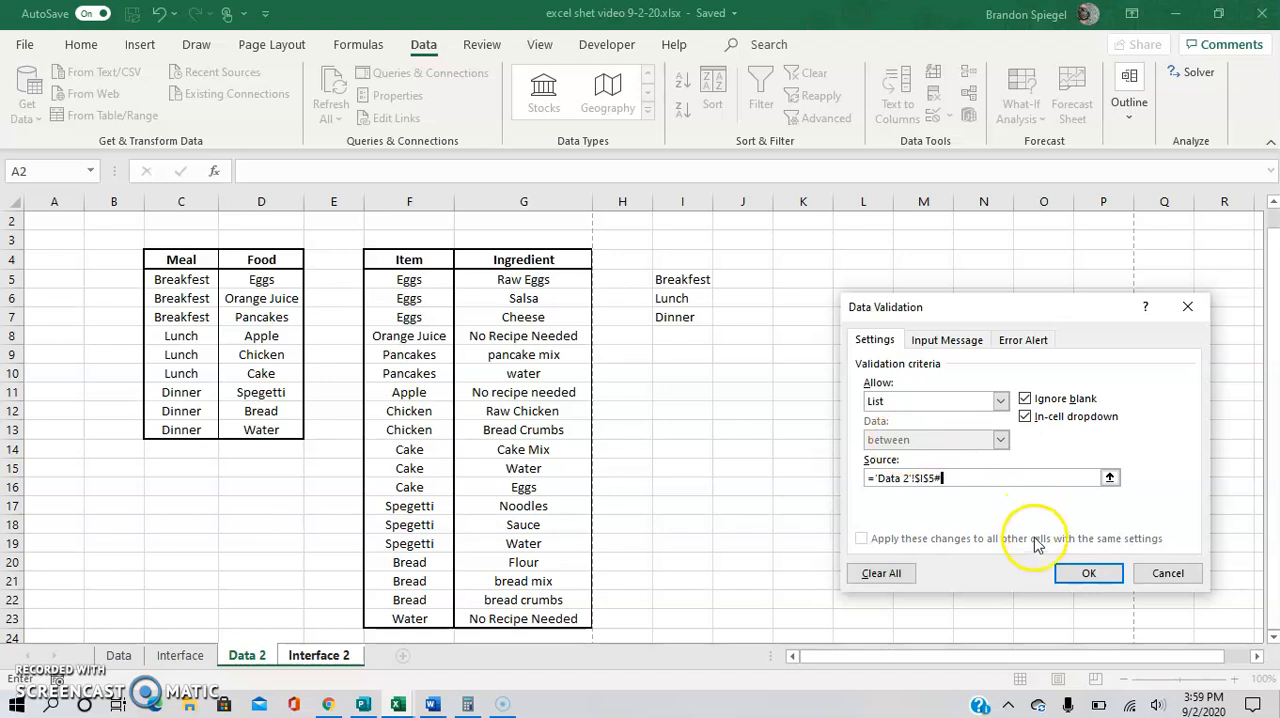
click(1088, 573)
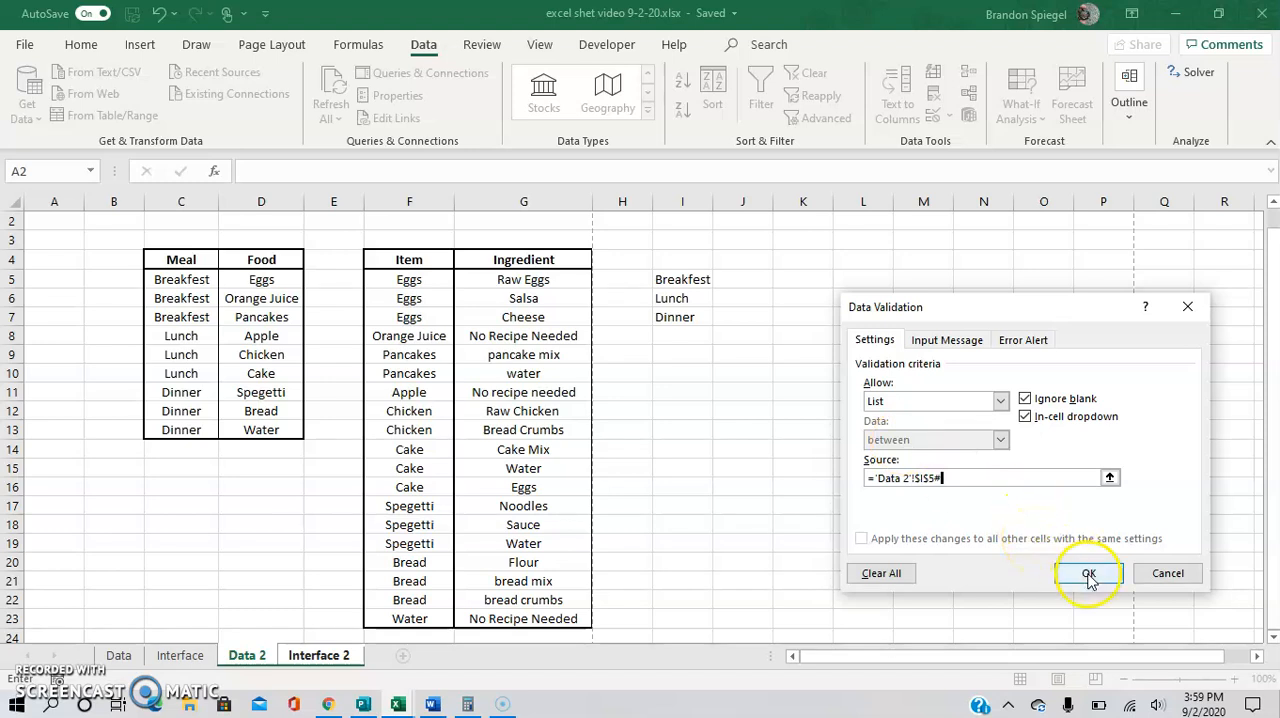
Choose Breakfest from the meal dropdown in I3, and select cell J3.
click(574, 259)
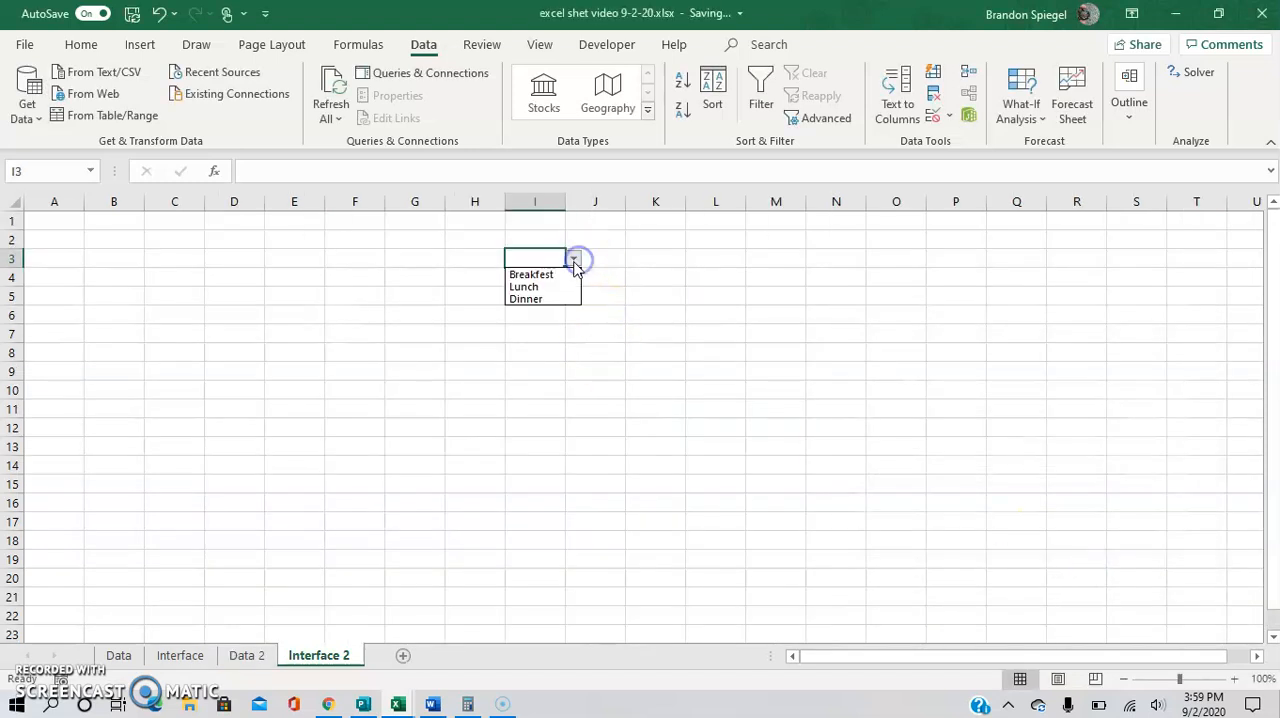
click(558, 272)
click(620, 264)
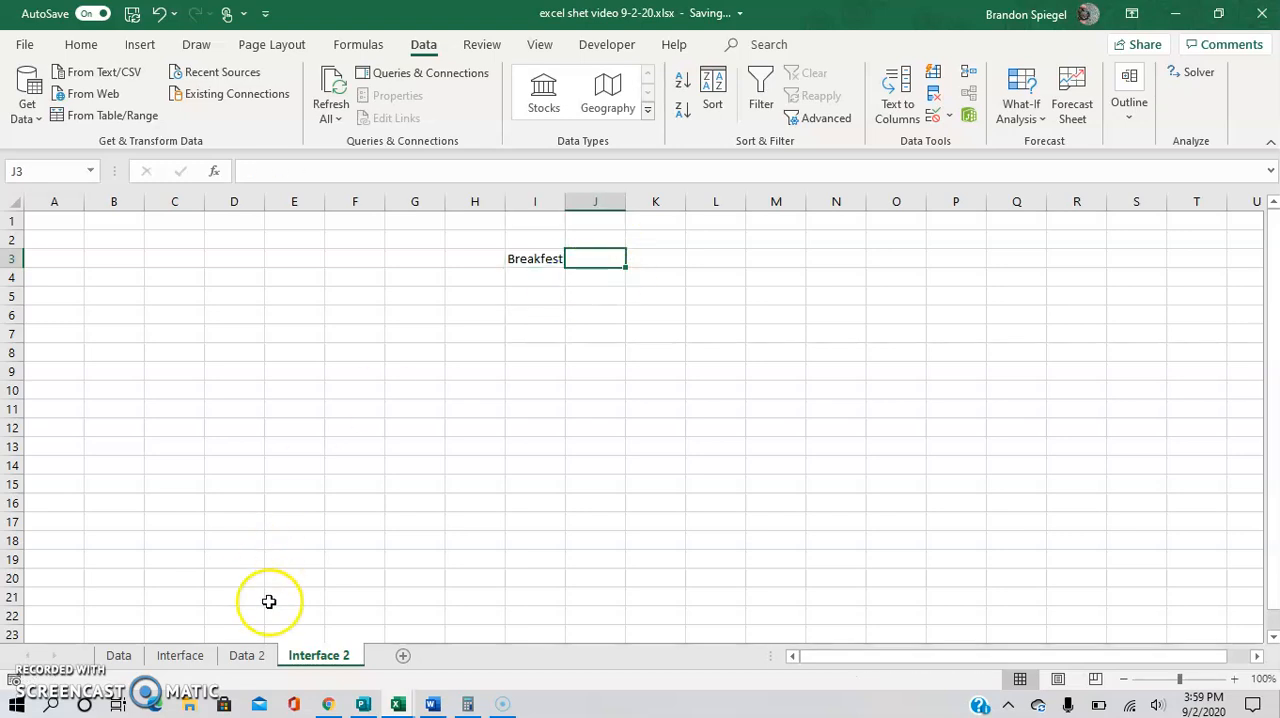
Start a FILTER formula in cell J5 of Data 2 with the Food range D5:D13 as its array.
click(247, 655)
click(668, 292)
click(748, 278)
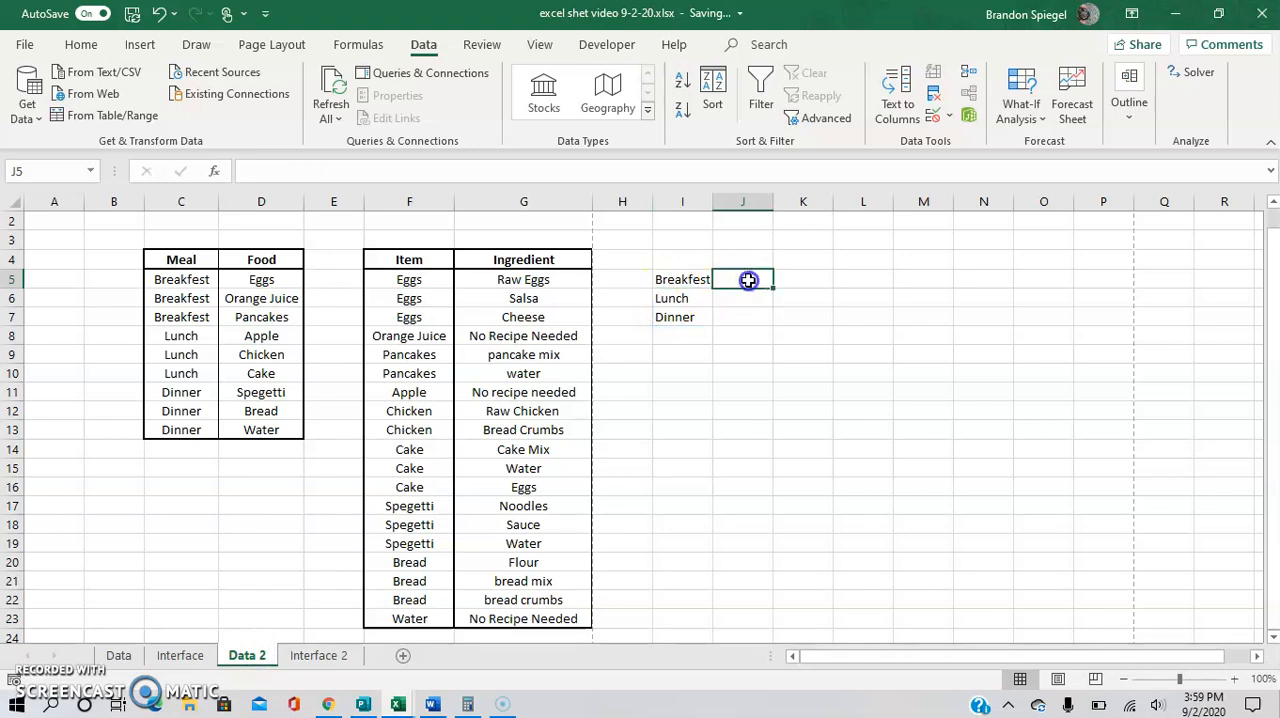
text(=fi)
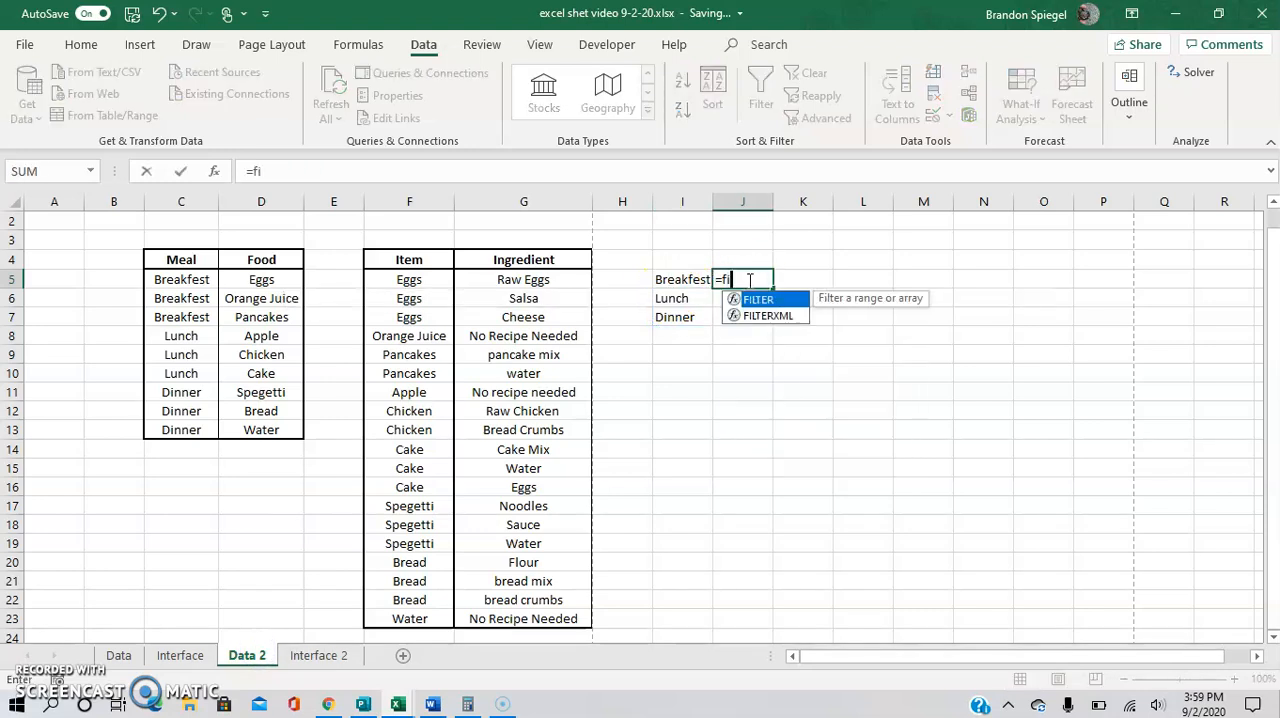
text(lter()
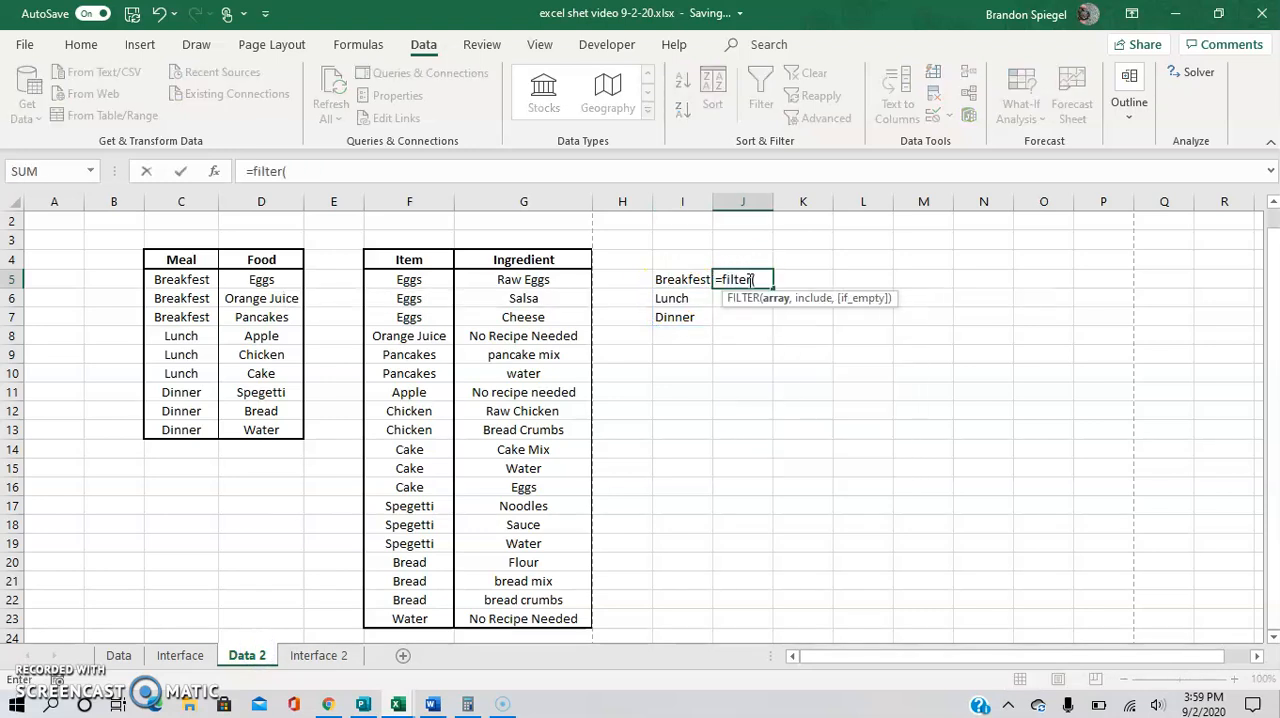
key(Left)
key(Left)
key(Left)
key(Left)
key(Left)
key(Left)
key(shift+Down)
key(shift+Down)
key(shift+Down)
key(shift+Down)
key(shift+Down)
key(shift+Down)
key(shift+Down)
key(shift+Down)
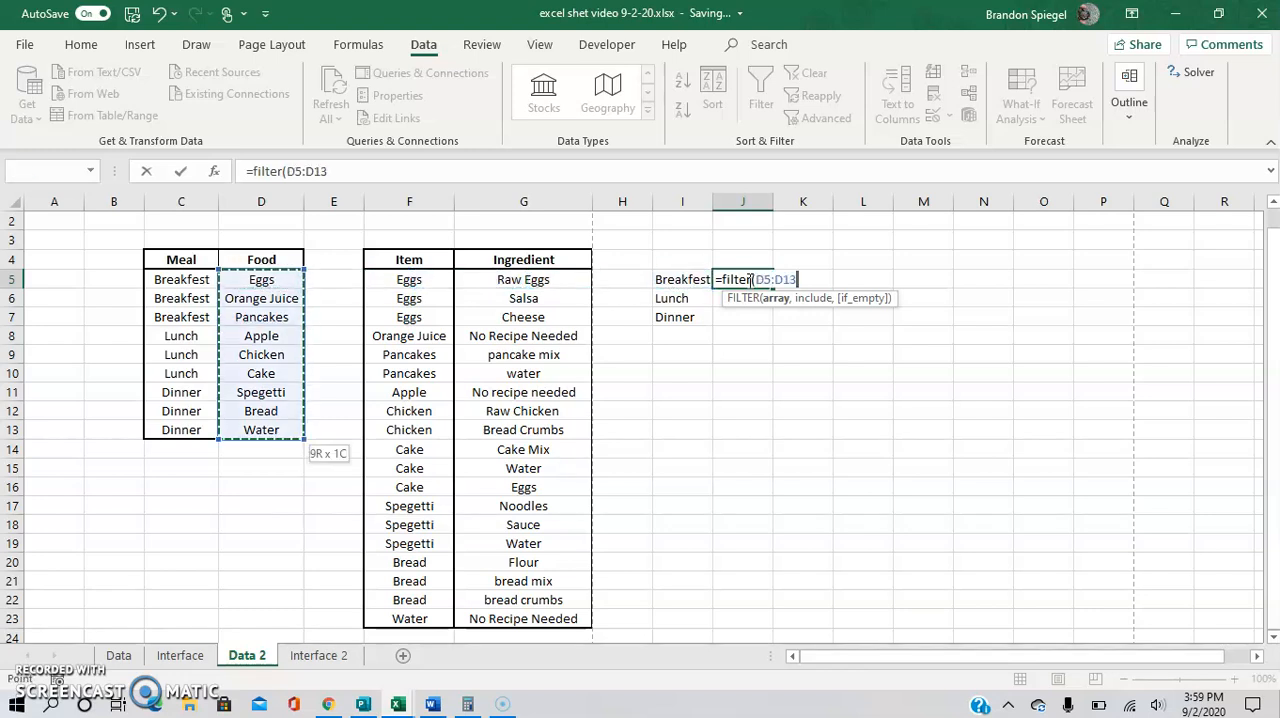
text(,)
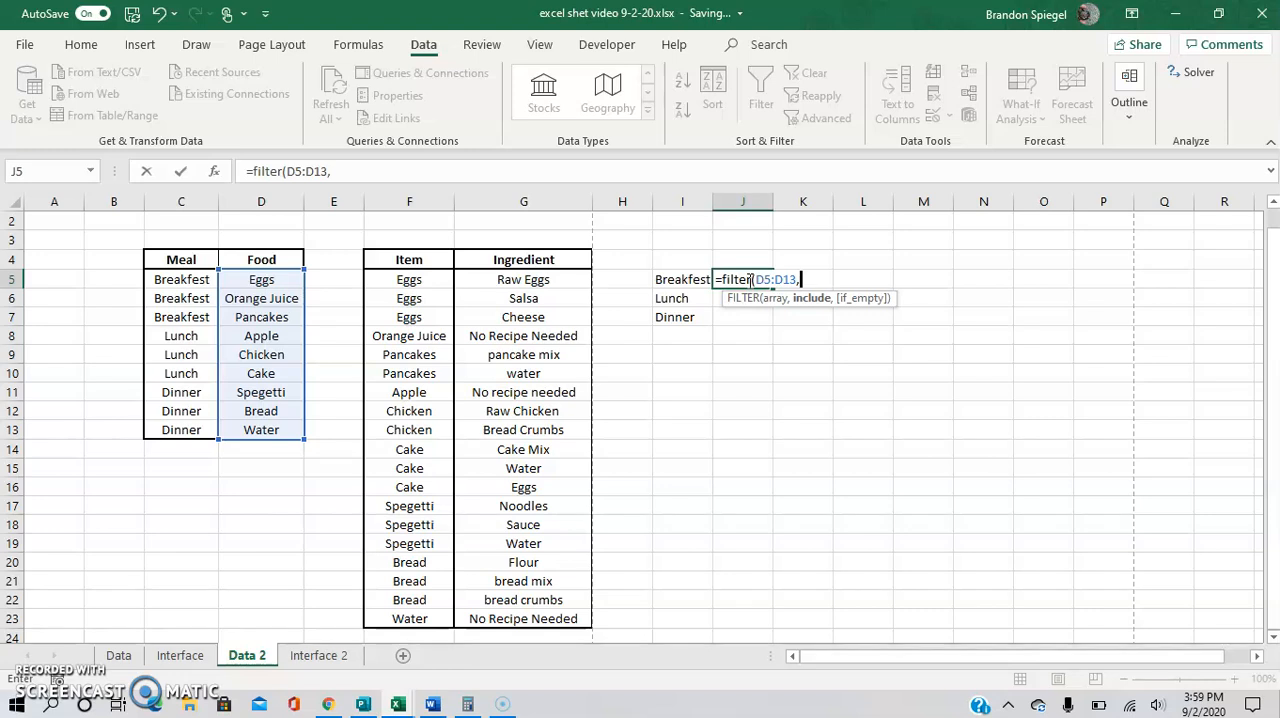
Complete the FILTER formula with the include condition C5:C13='Interface 2 '!I3 and enter it in J5.
key(Left)
key(Left)
key(Left)
key(Left)
key(Left)
key(Left)
key(Left)
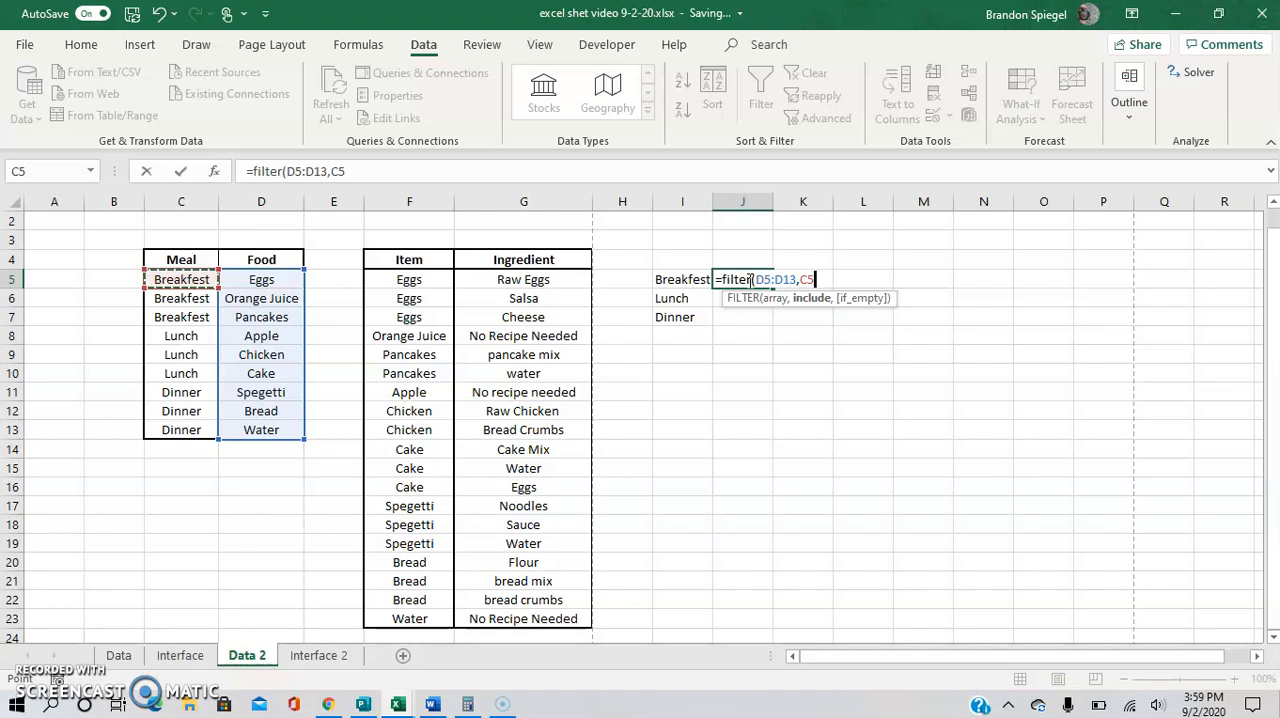
key(ctrl+shift+Down)
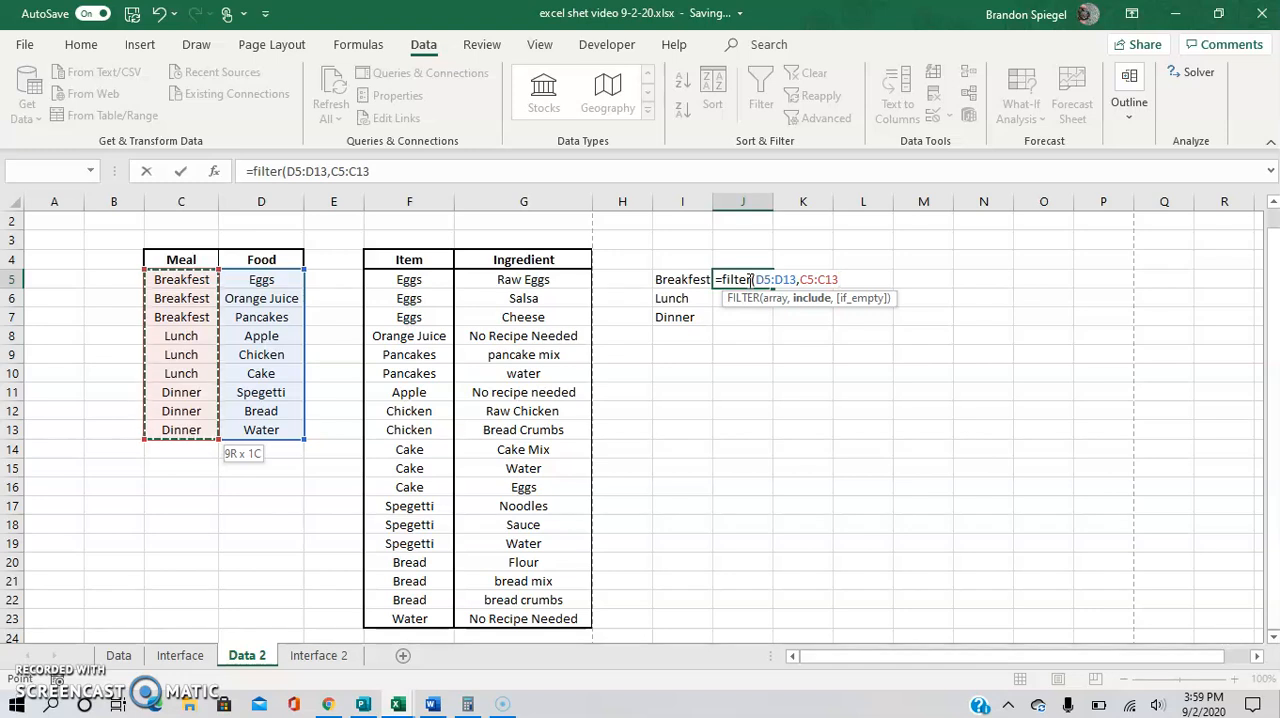
text(=)
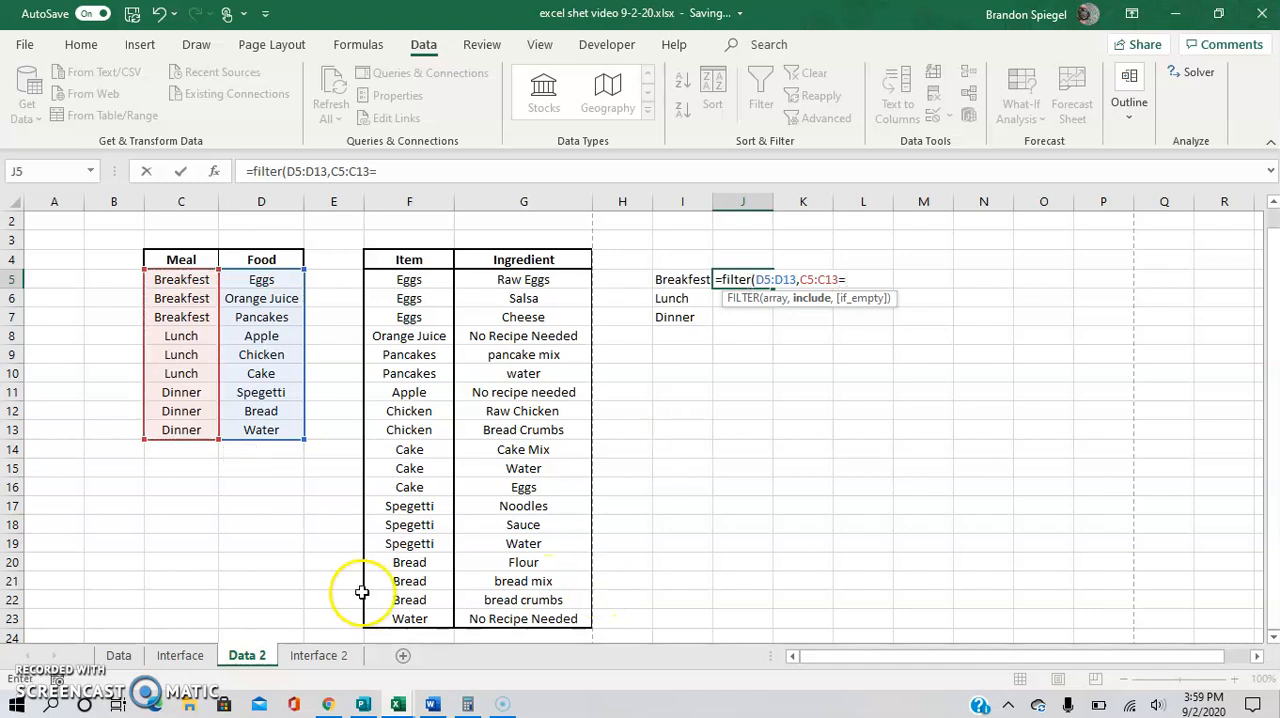
click(322, 656)
click(559, 279)
key(Up)
text())
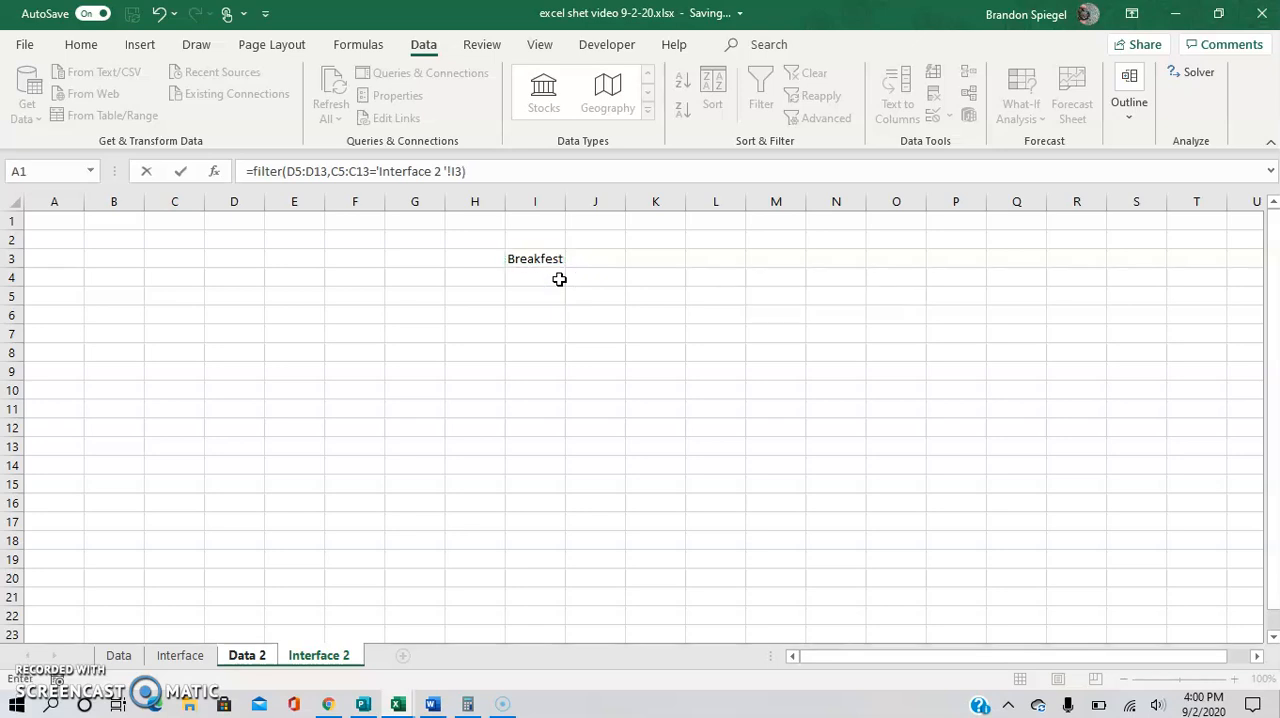
key(Return)
key(Up)
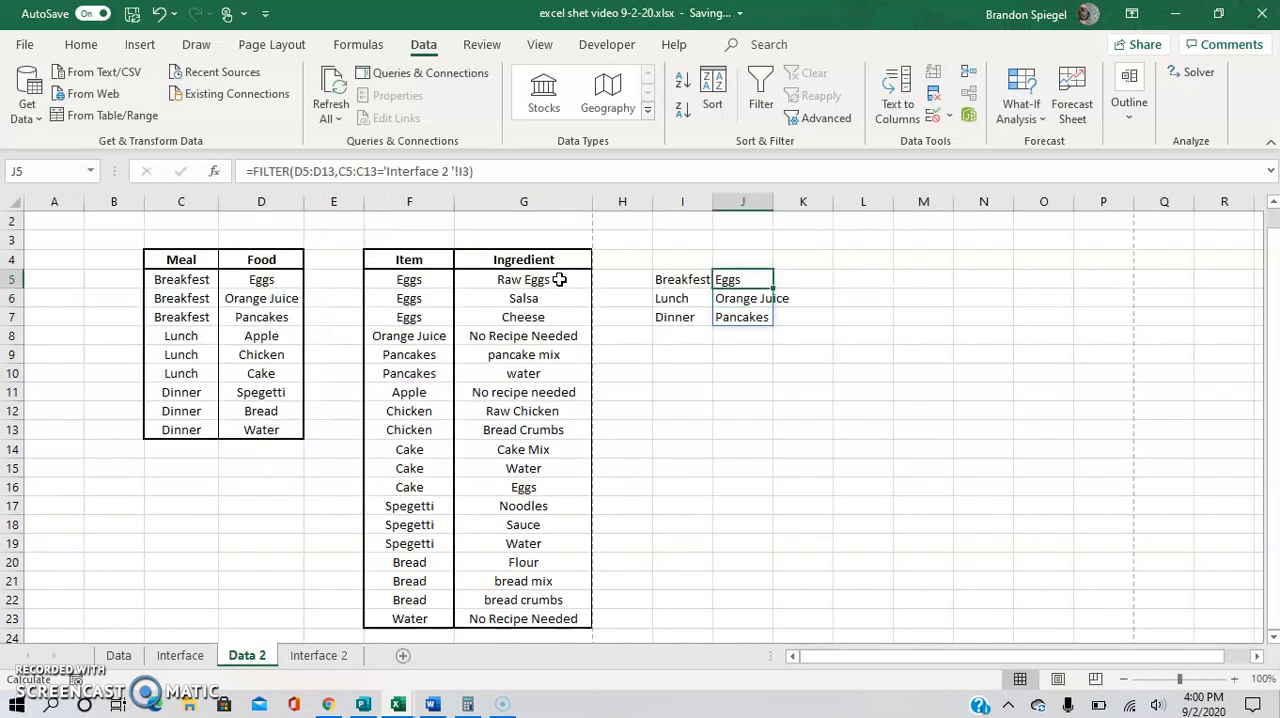
Try adding "nothing found" as the if_empty argument of the FILTER formula in J5.
click(329, 656)
key(F2)
text(,)
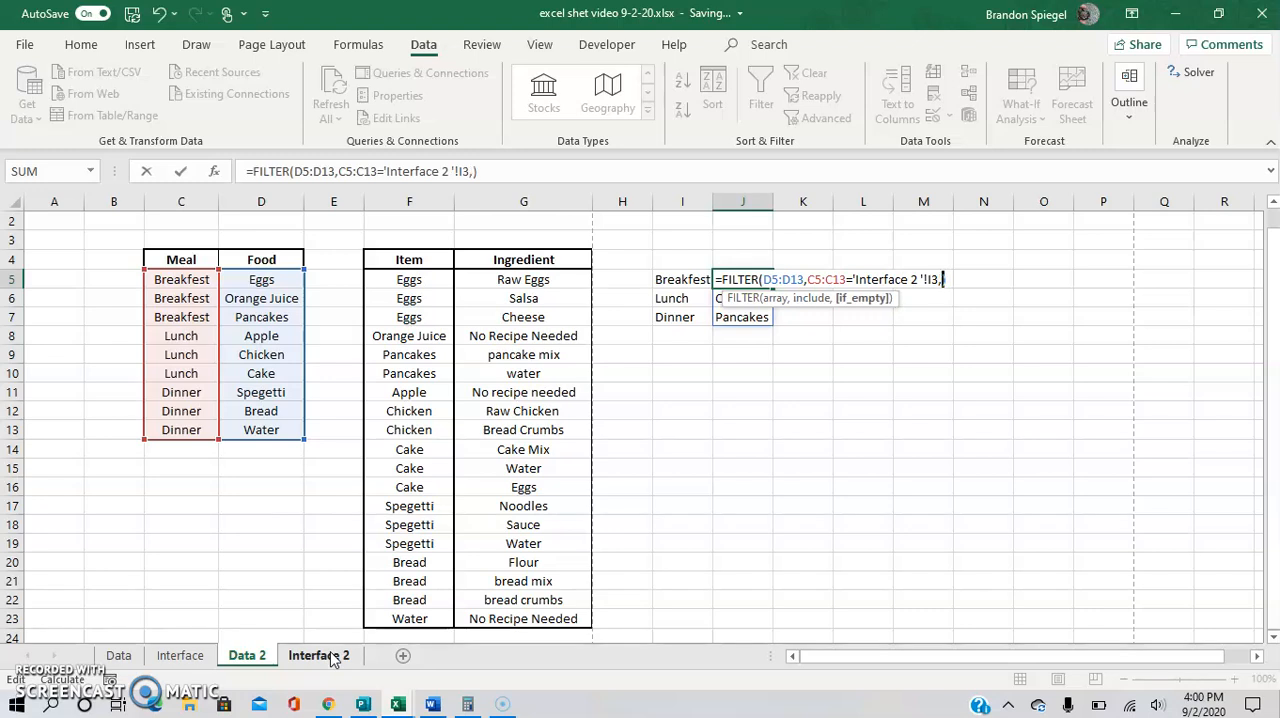
key(BackSpace)
key(Right)
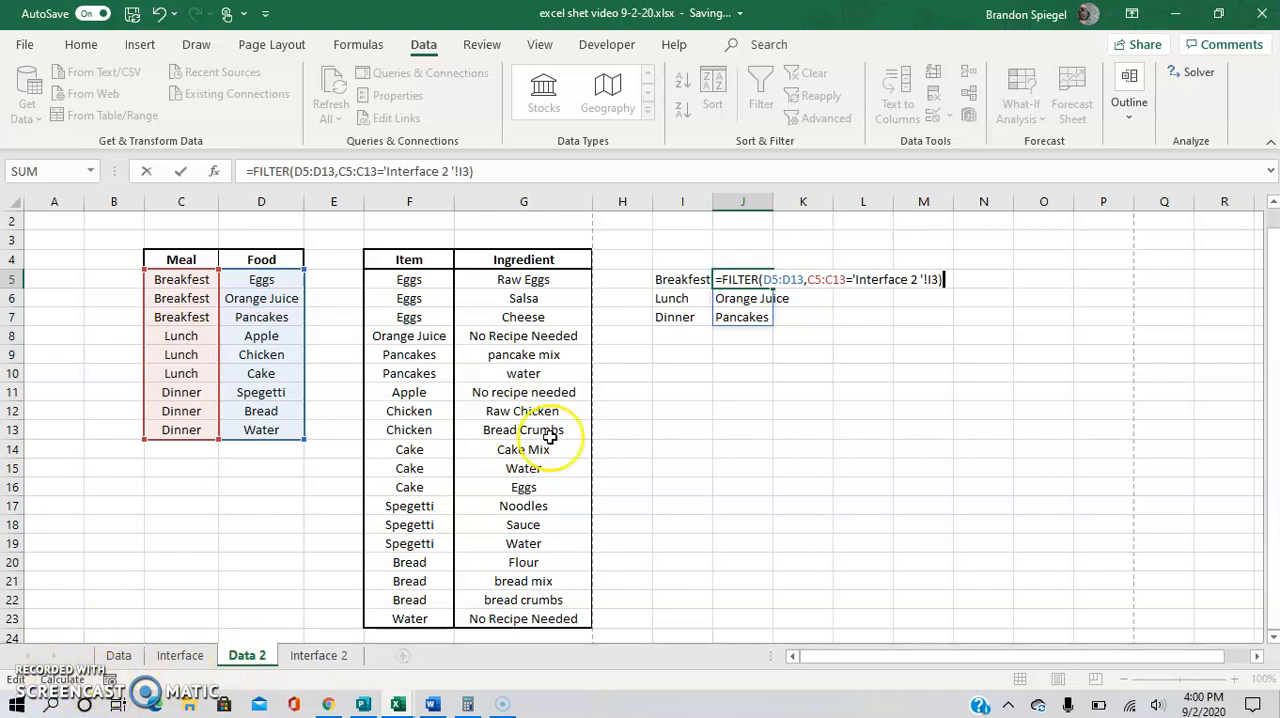
text(,)
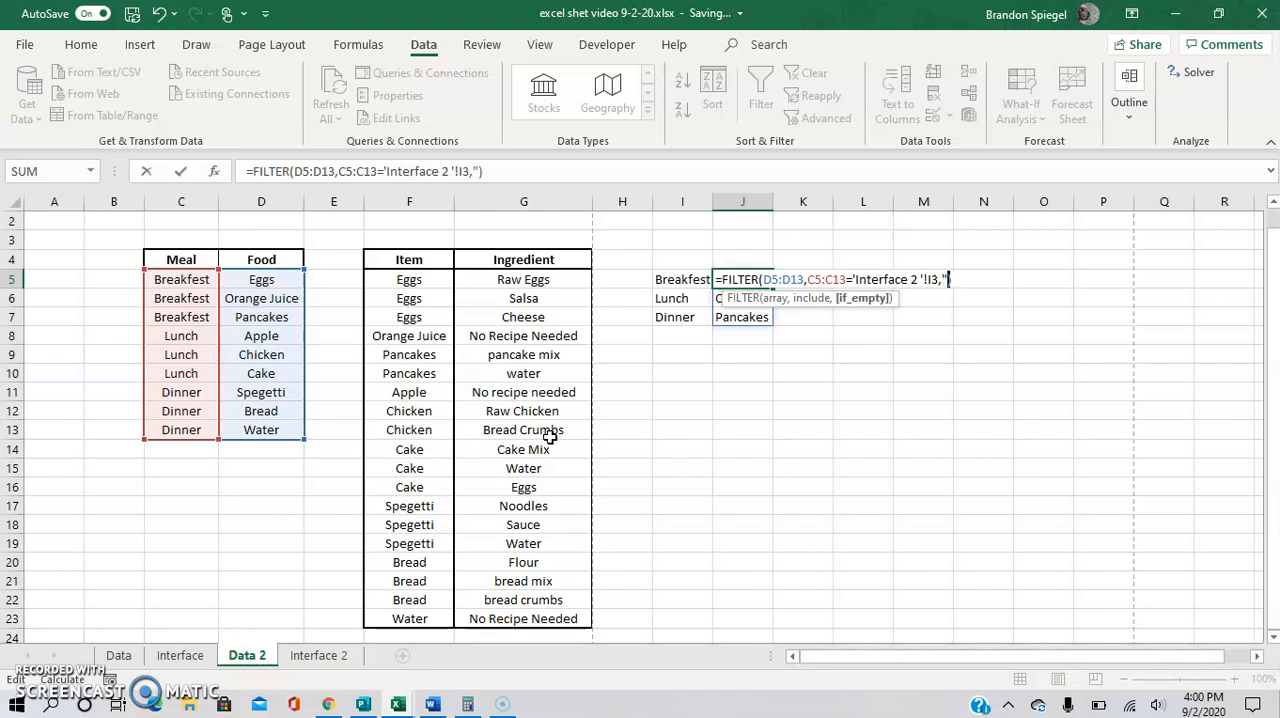
text("sa)
key(BackSpace)
key(BackSpace)
text(nothing found)
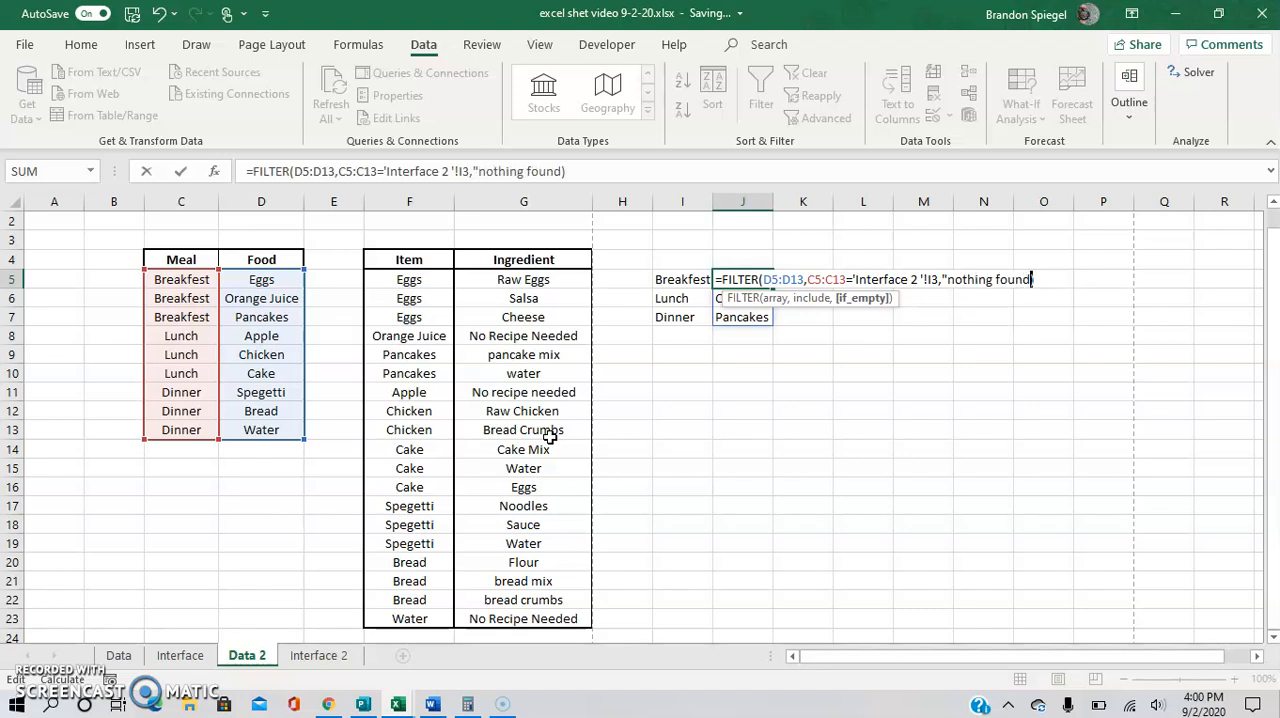
key(BackSpace)
key(BackSpace)
key(BackSpace)
key(BackSpace)
key(BackSpace)
key(BackSpace)
key(BackSpace)
key(BackSpace)
key(BackSpace)
key(BackSpace)
key(BackSpace)
key(BackSpace)
key(BackSpace)
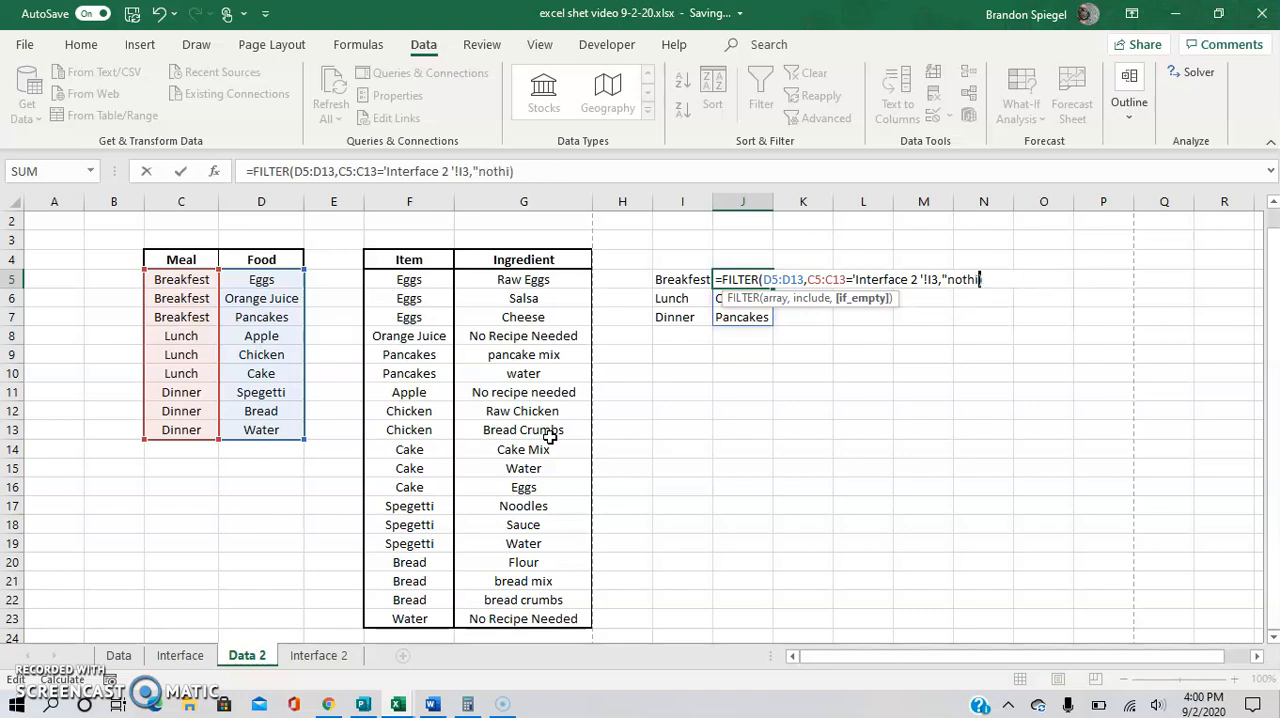
key(BackSpace)
key(BackSpace)
key(Return)
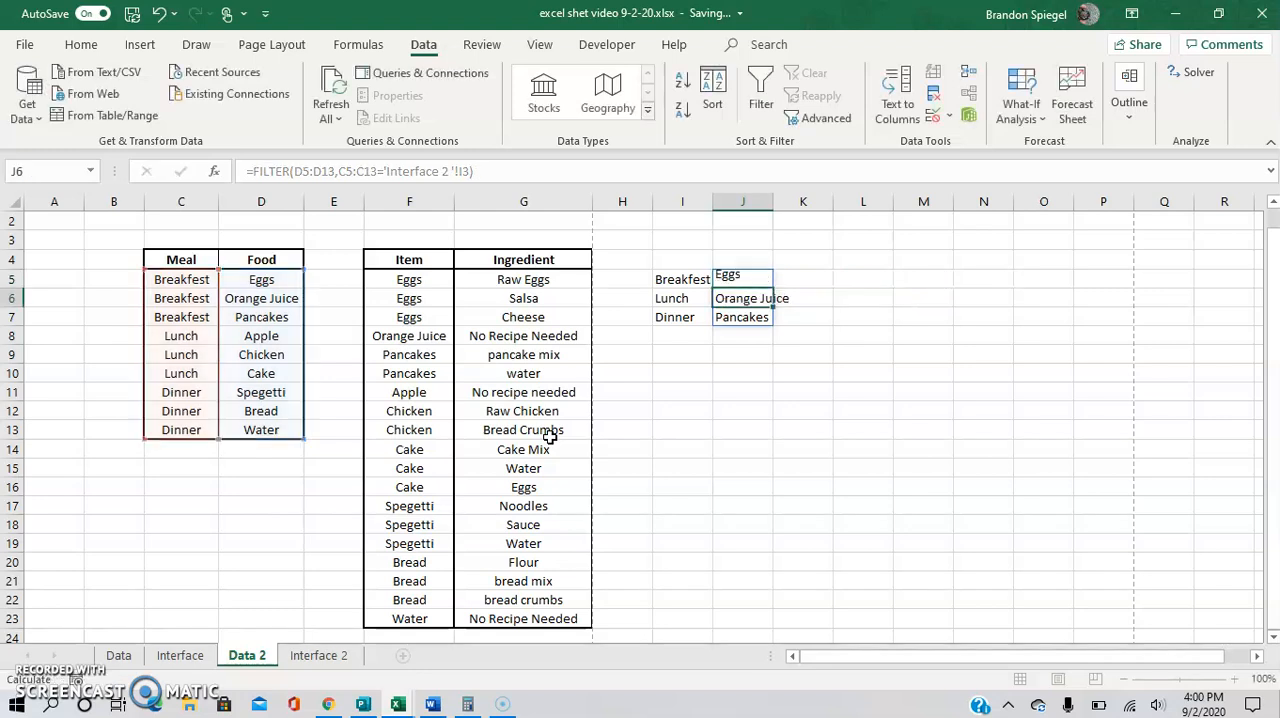
key(Down)
key(Down)
key(Down)
key(Down)
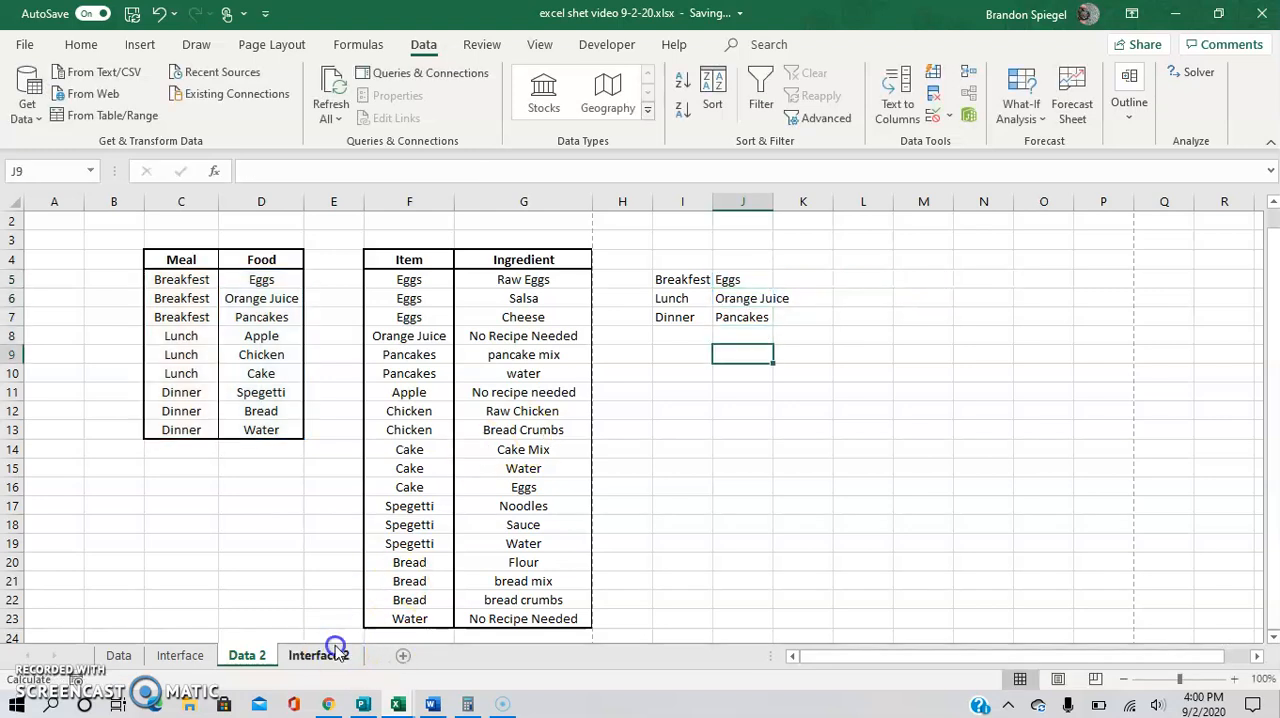
Add list data validation to cell J3 on Interface 2 with the source ='Data 2'!$J$5#.
click(330, 655)
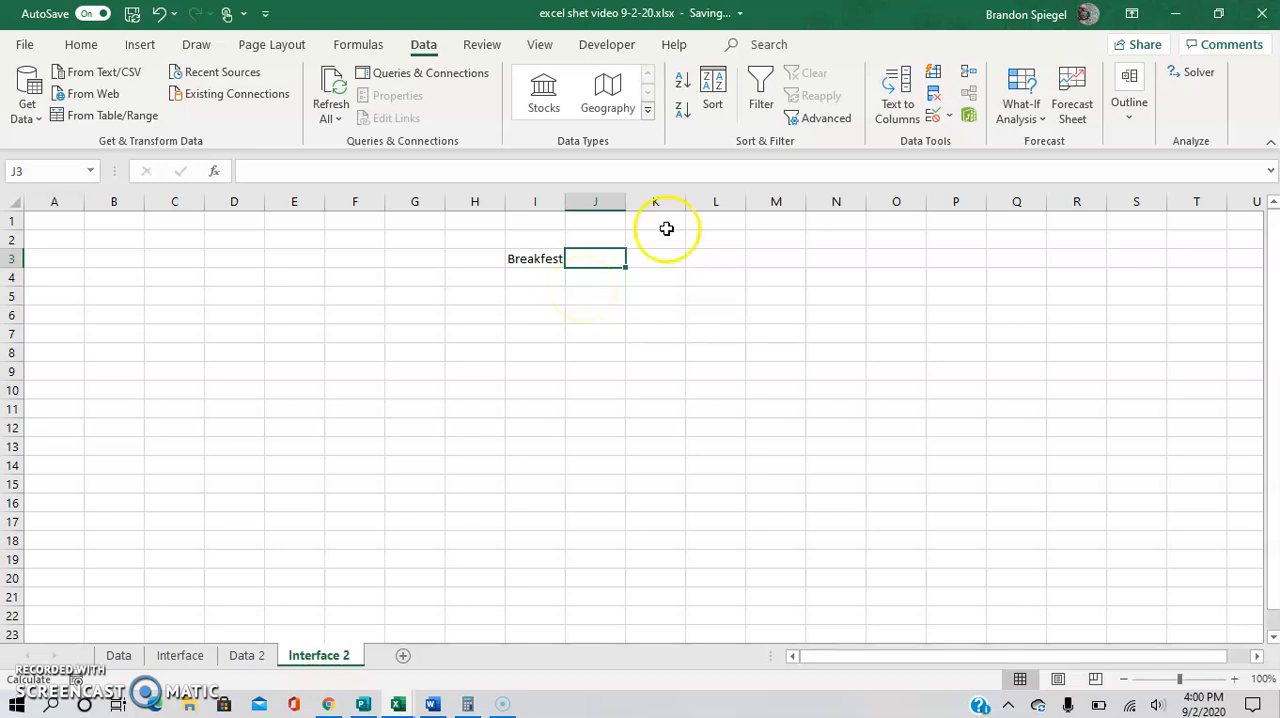
click(950, 117)
click(962, 136)
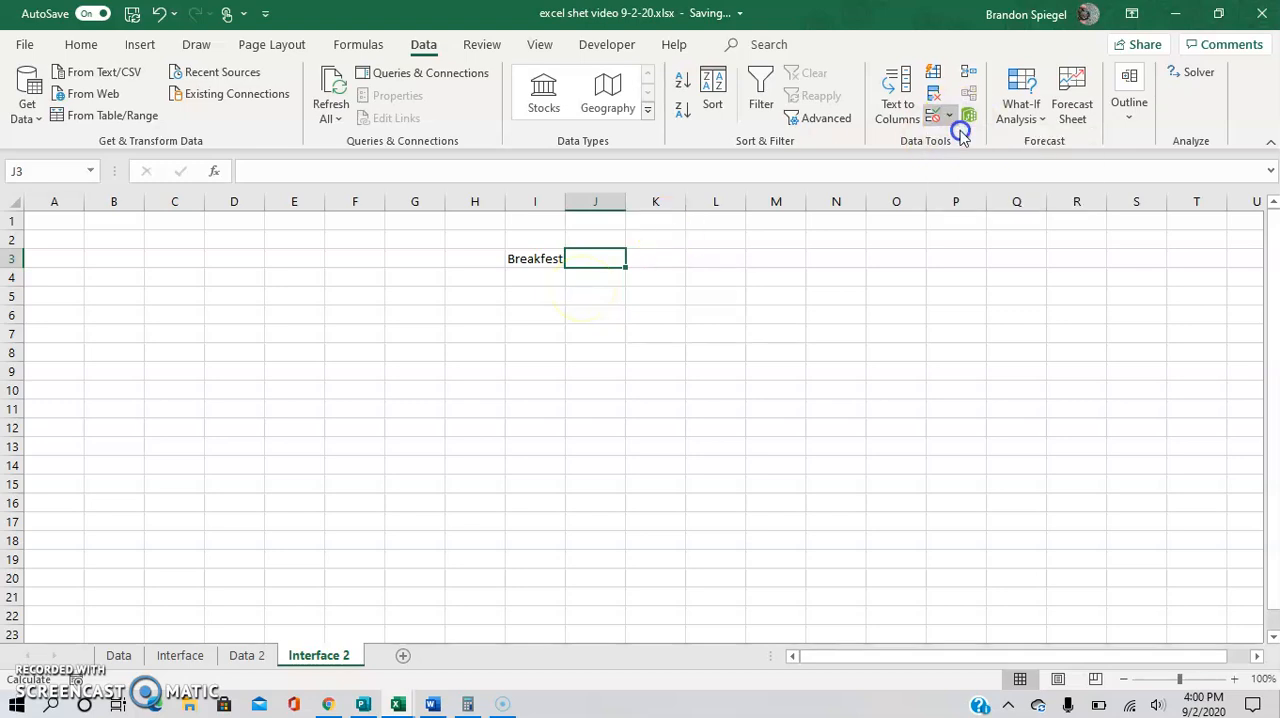
click(908, 401)
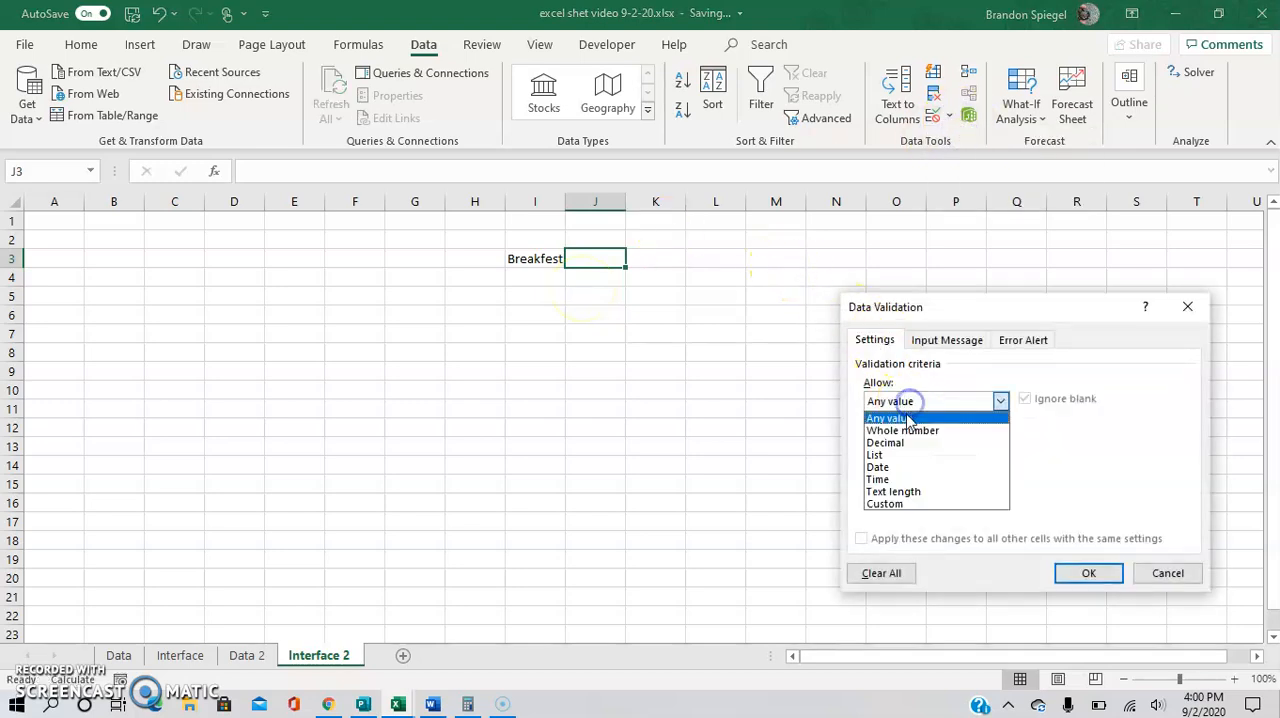
click(889, 456)
click(897, 478)
text(=)
click(244, 655)
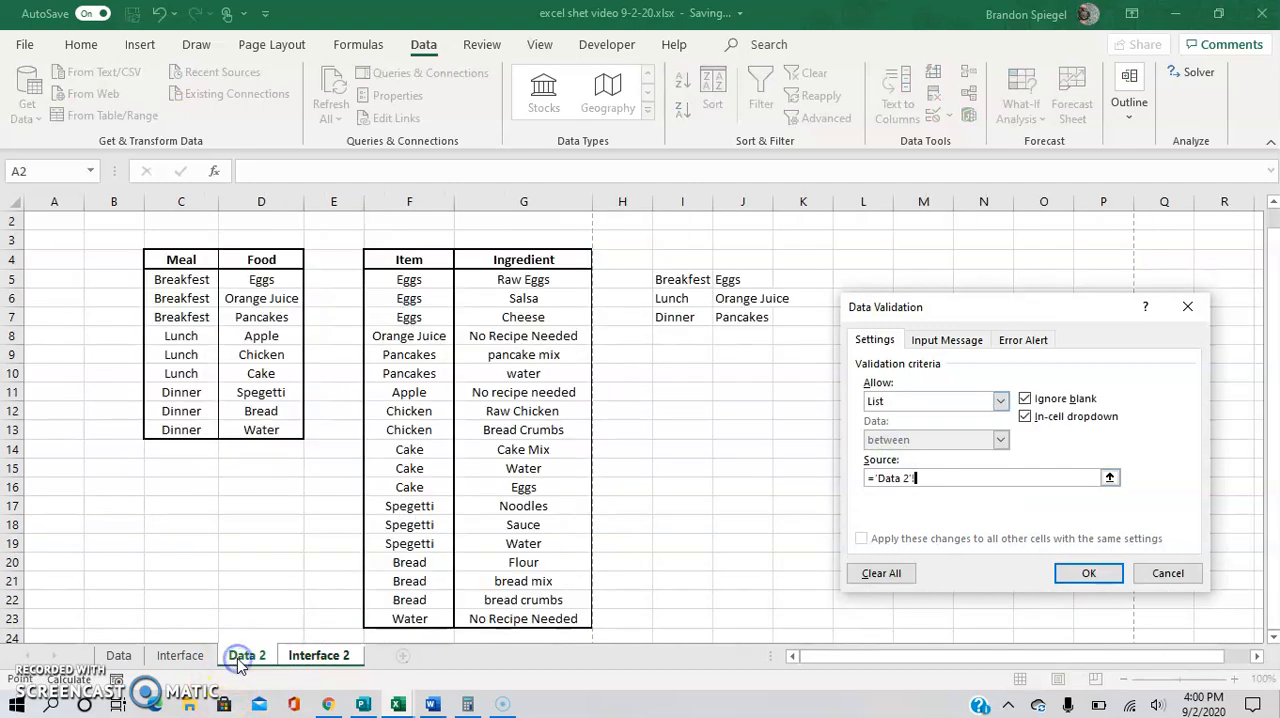
click(757, 279)
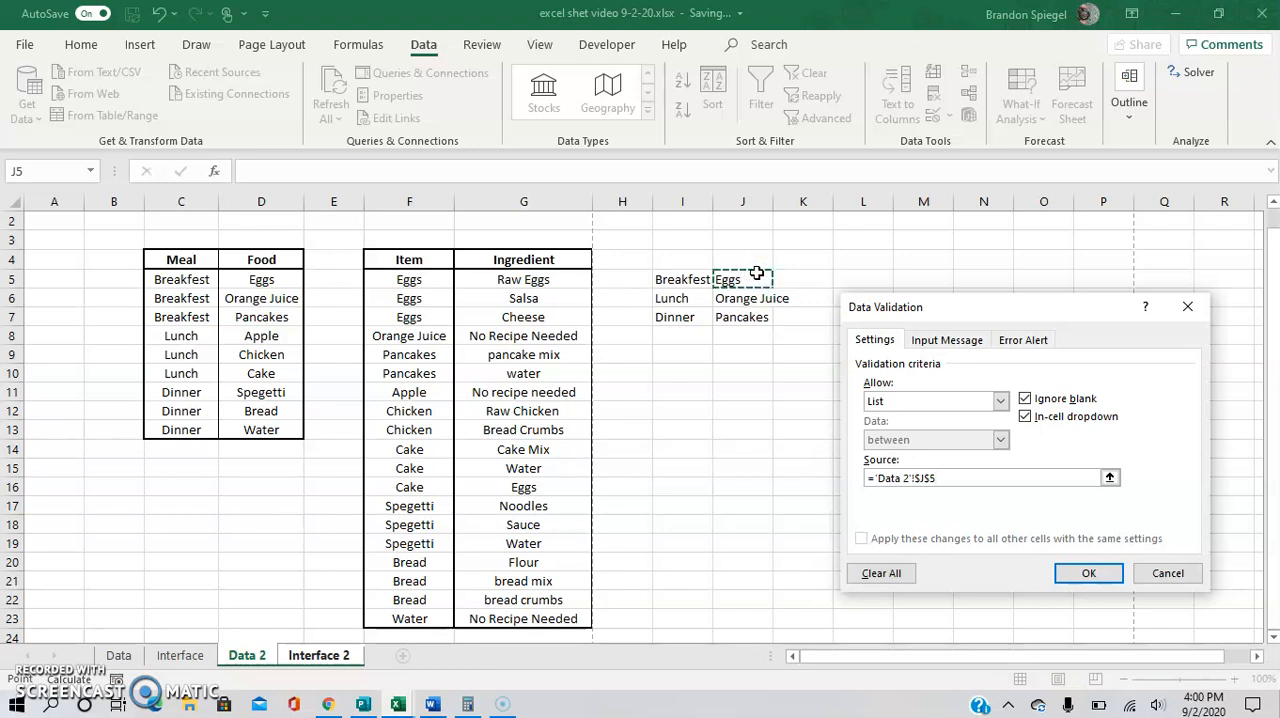
text(#)
click(1072, 574)
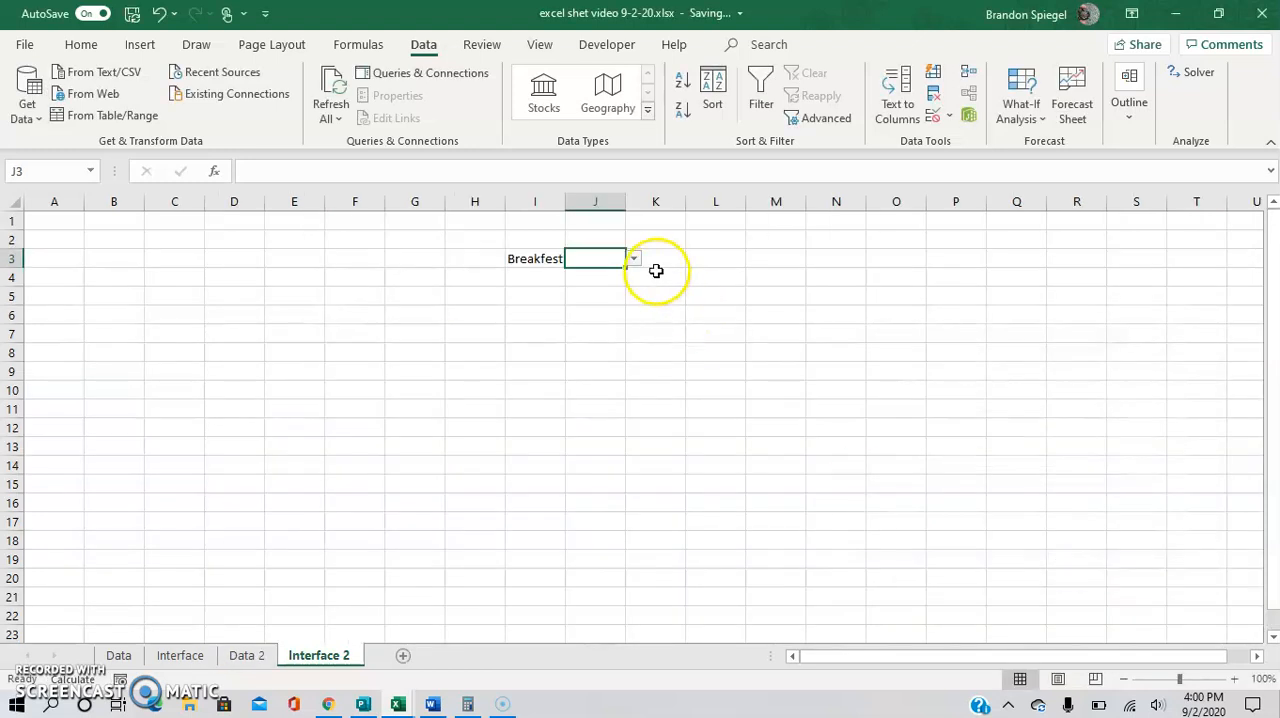
Choose Eggs from the food dropdown in J3 and switch the meal in I3 to Lunch.
click(638, 260)
click(605, 272)
click(550, 258)
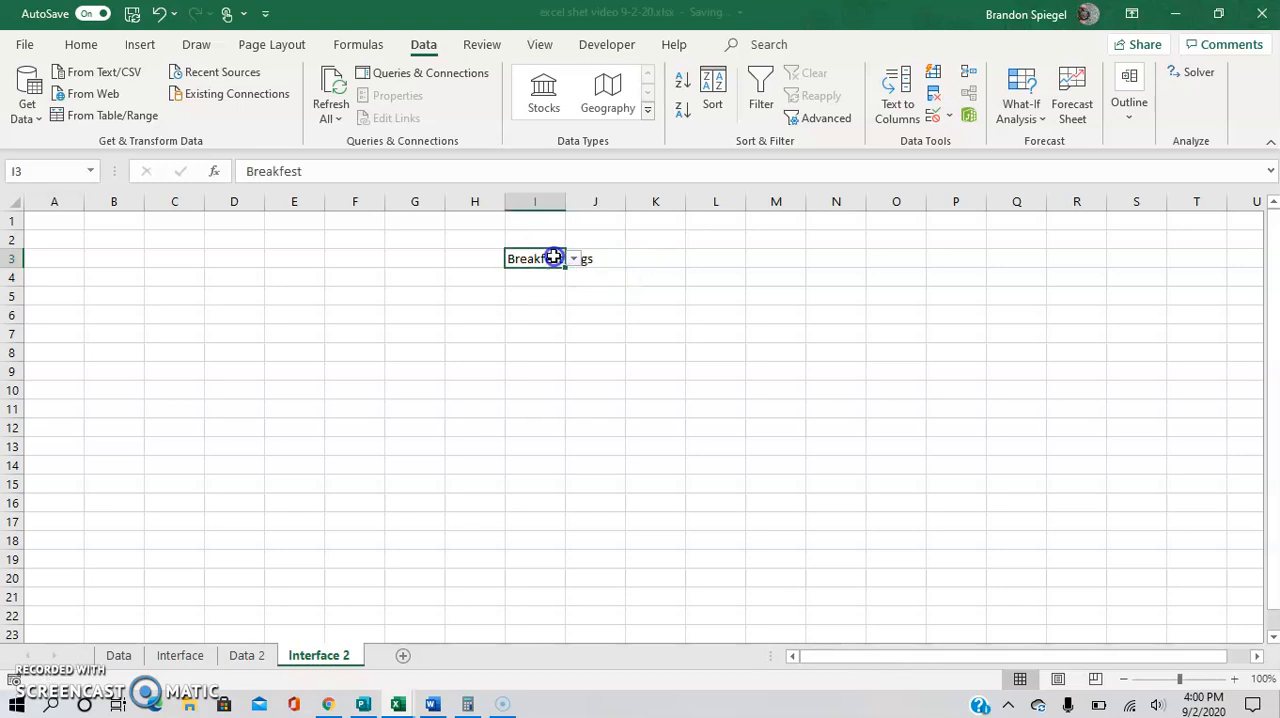
click(573, 260)
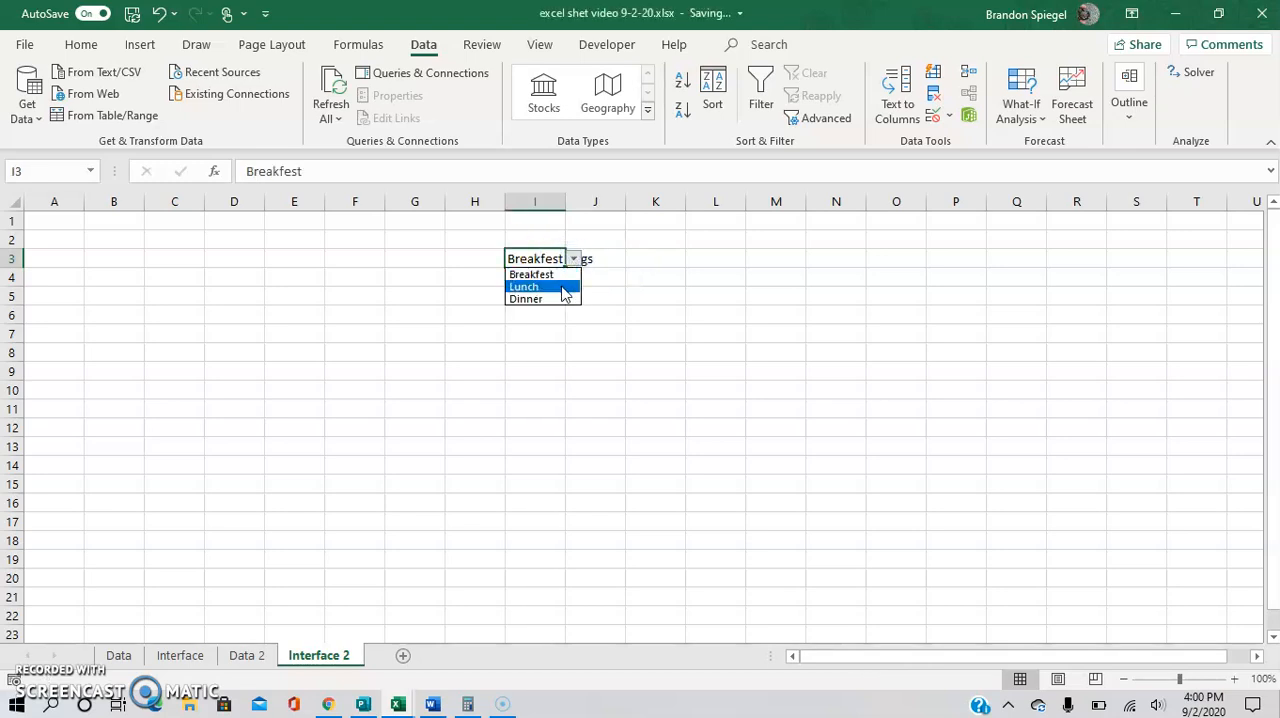
click(565, 288)
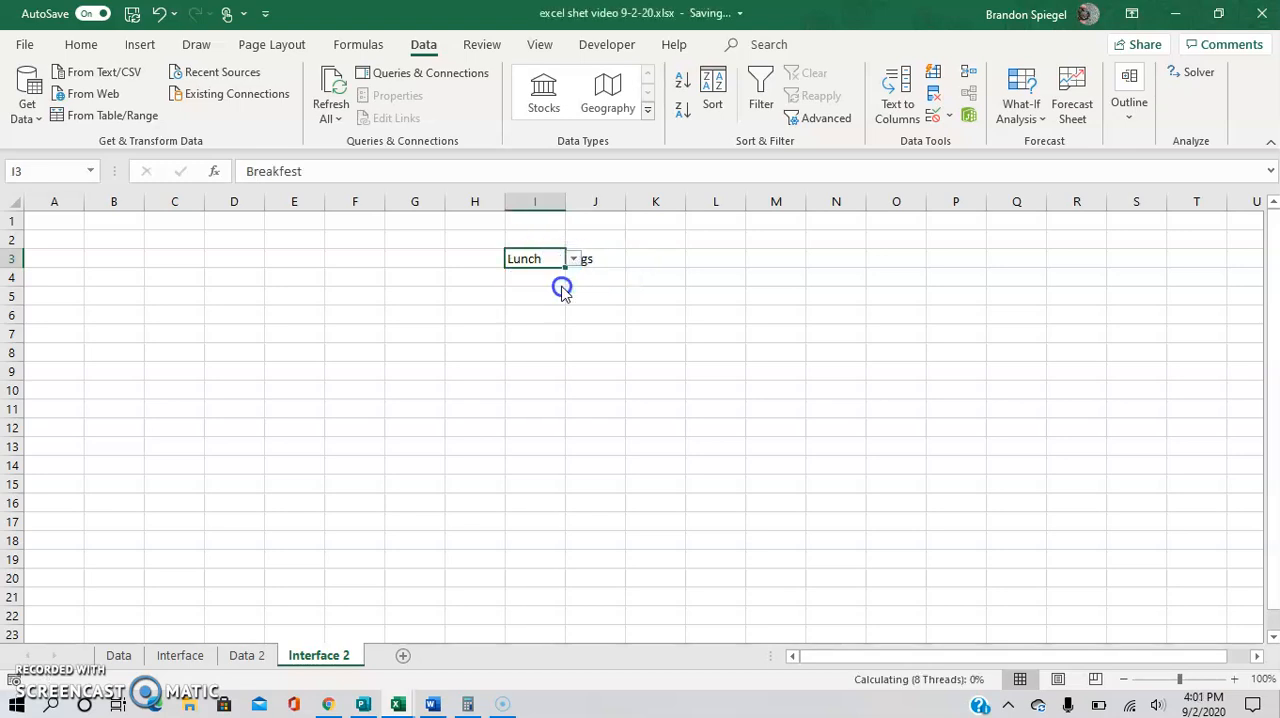
Choose Chicken from the dependent food dropdown in J3.
click(603, 261)
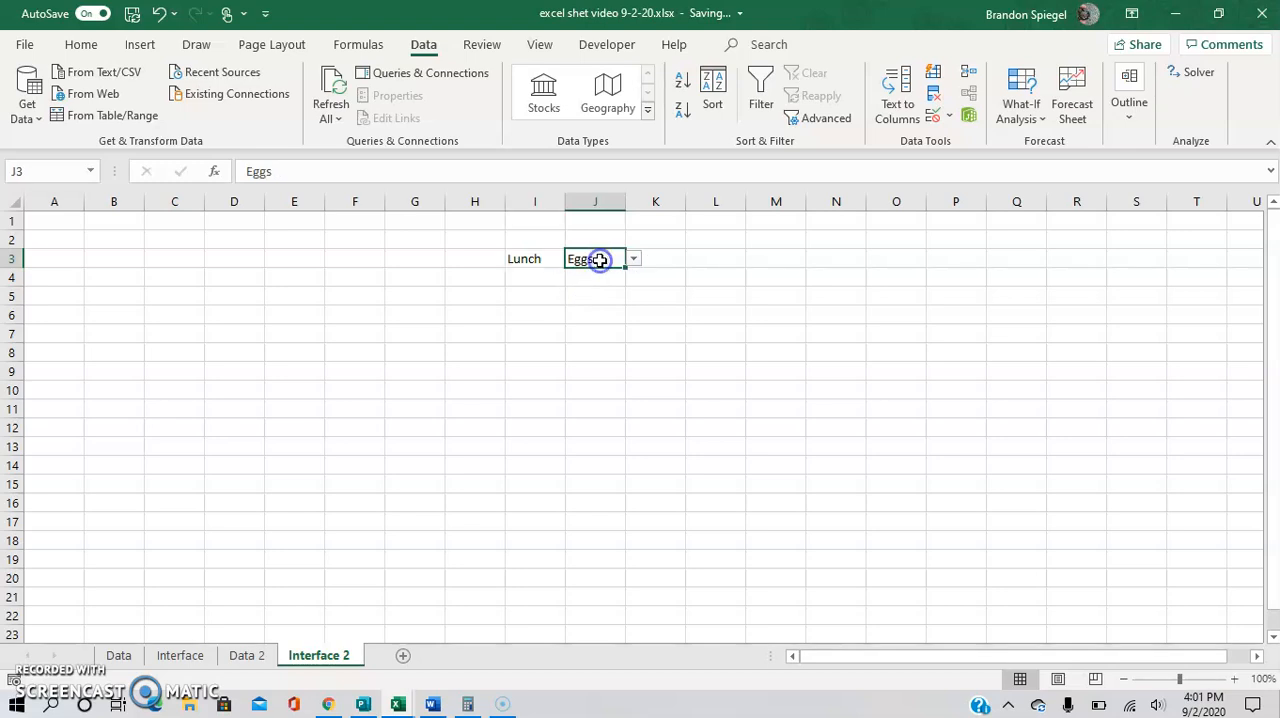
click(633, 260)
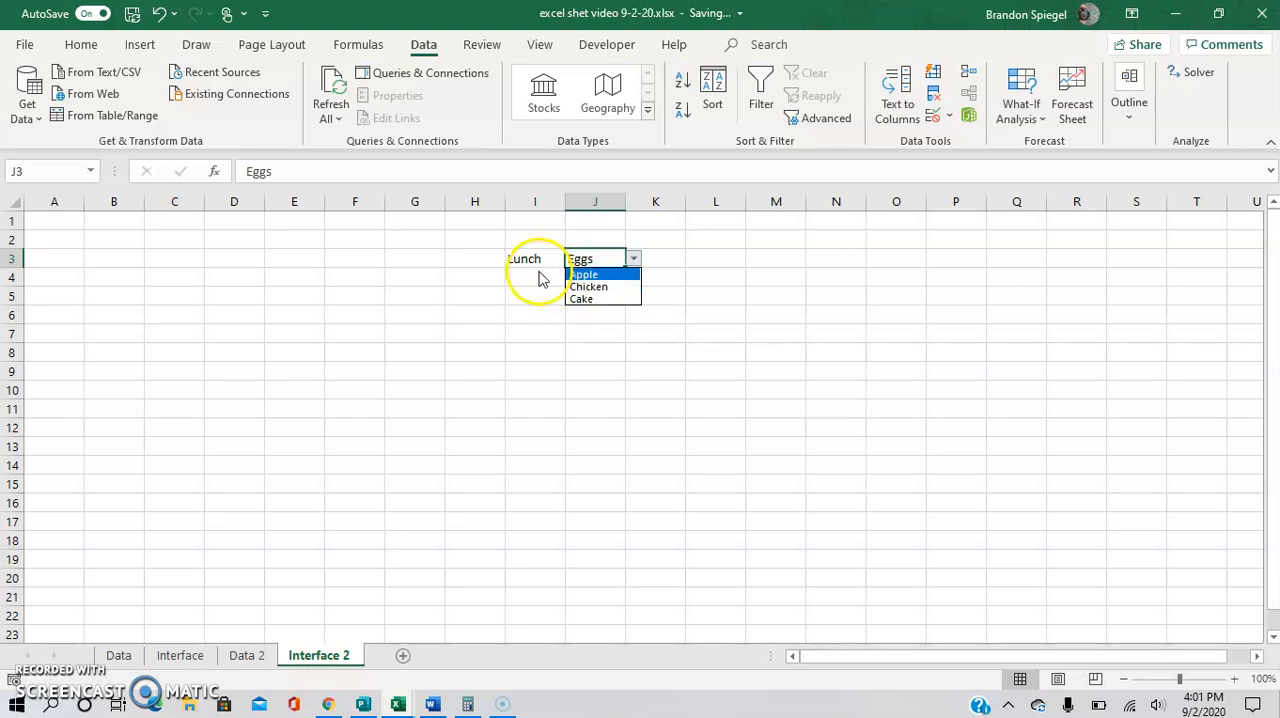
click(587, 287)
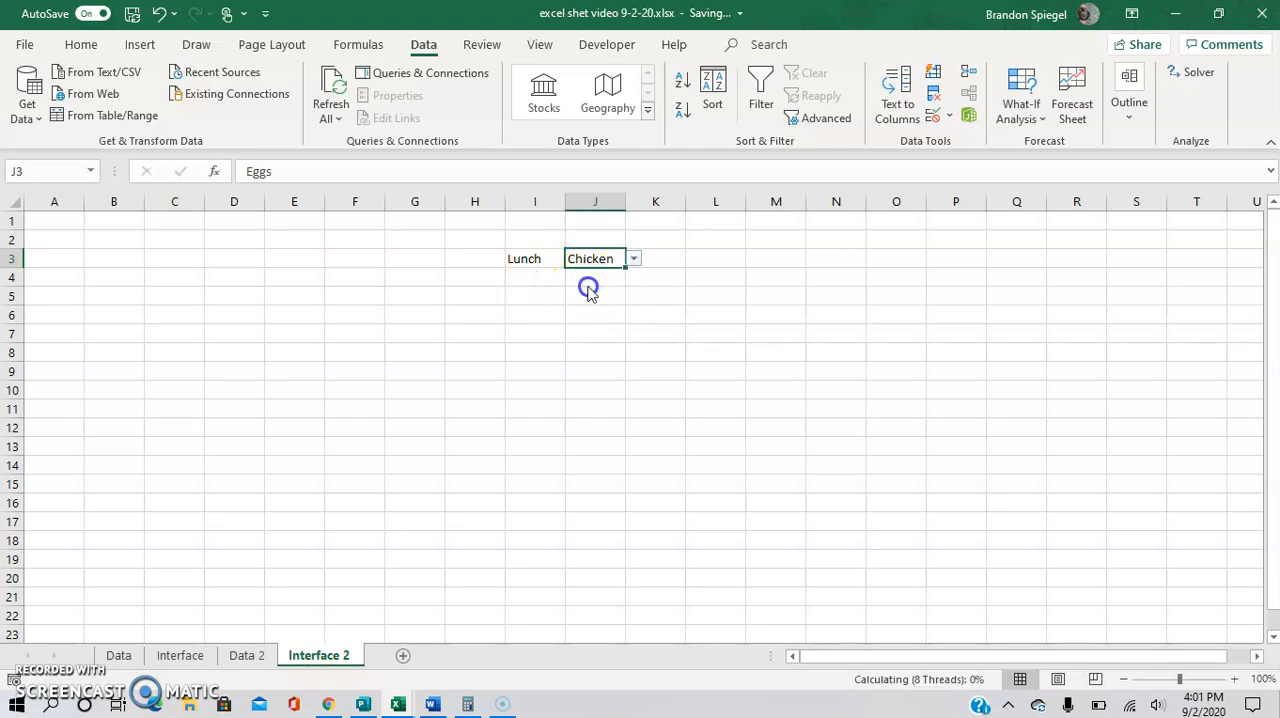
Enter the heading "Ingradiengs" in cell I5 and merge and center it across I5:J5.
click(549, 294)
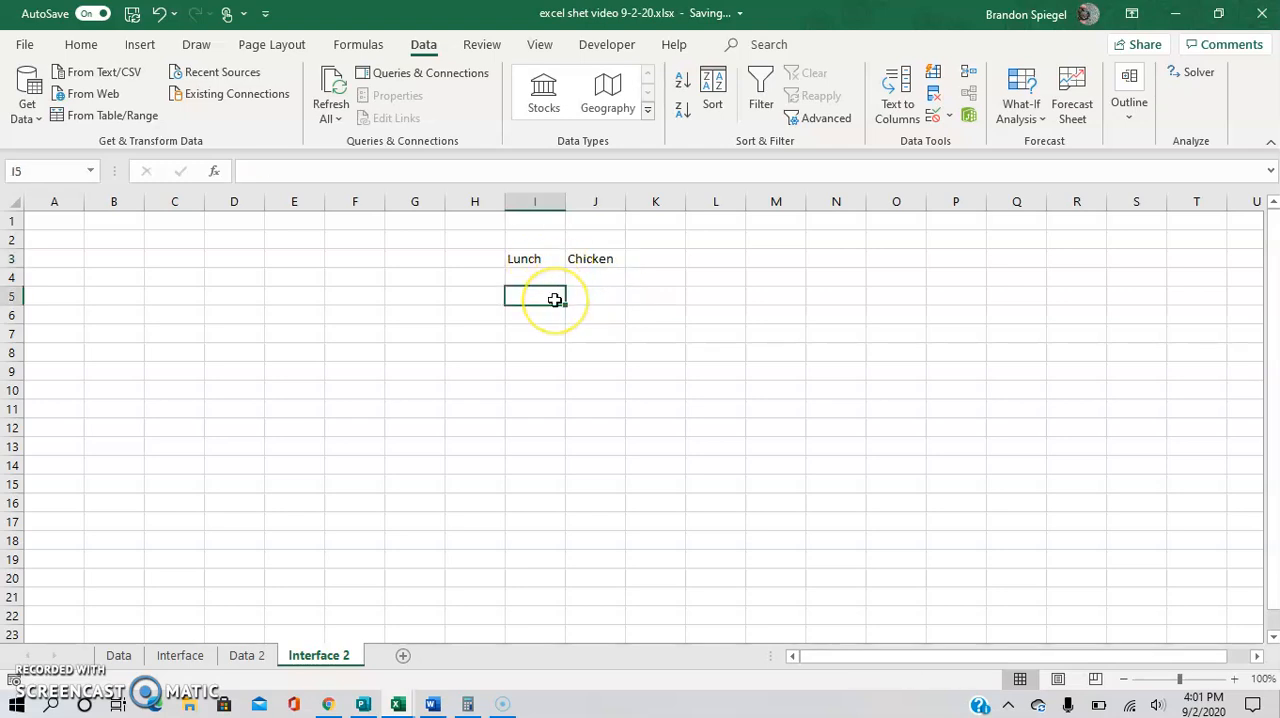
text(Ingradiengs)
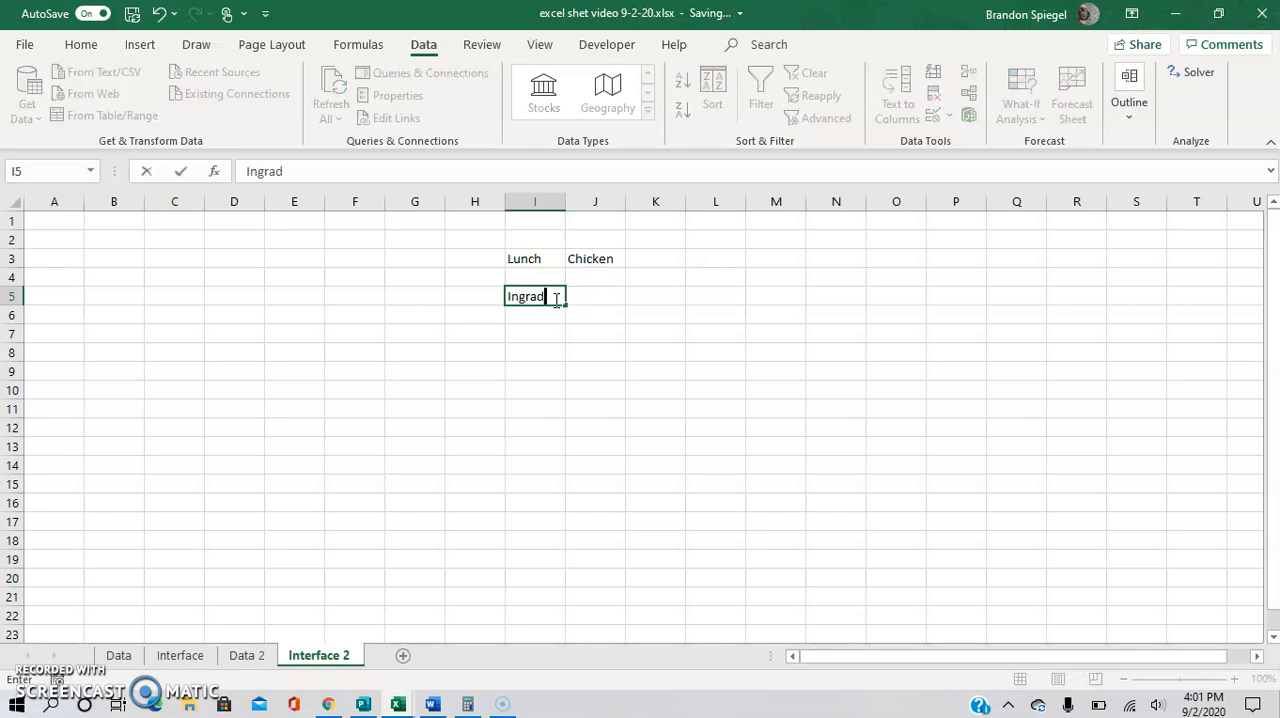
key(shift+Right)
key(alt)
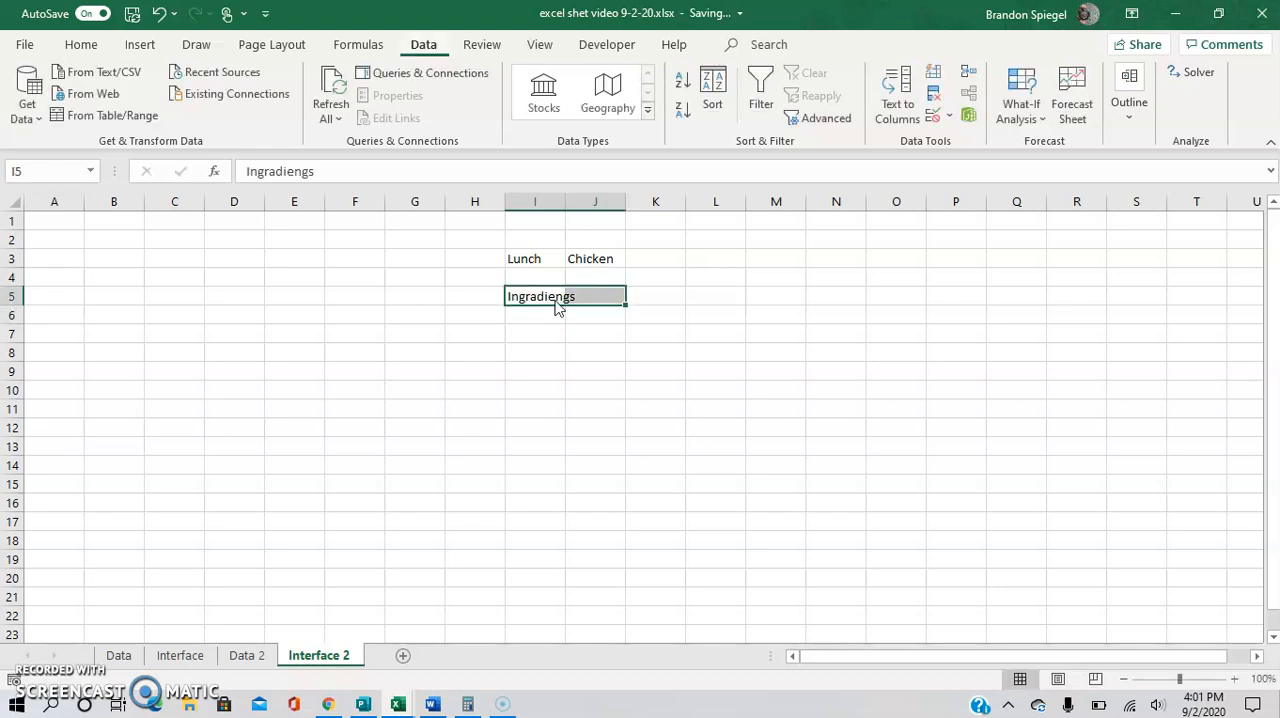
key(h)
key(m)
key(c)
Apply a thick outside border to the merged heading cell I5:J5.
key(alt)
key(h)
key(b)
key(t)
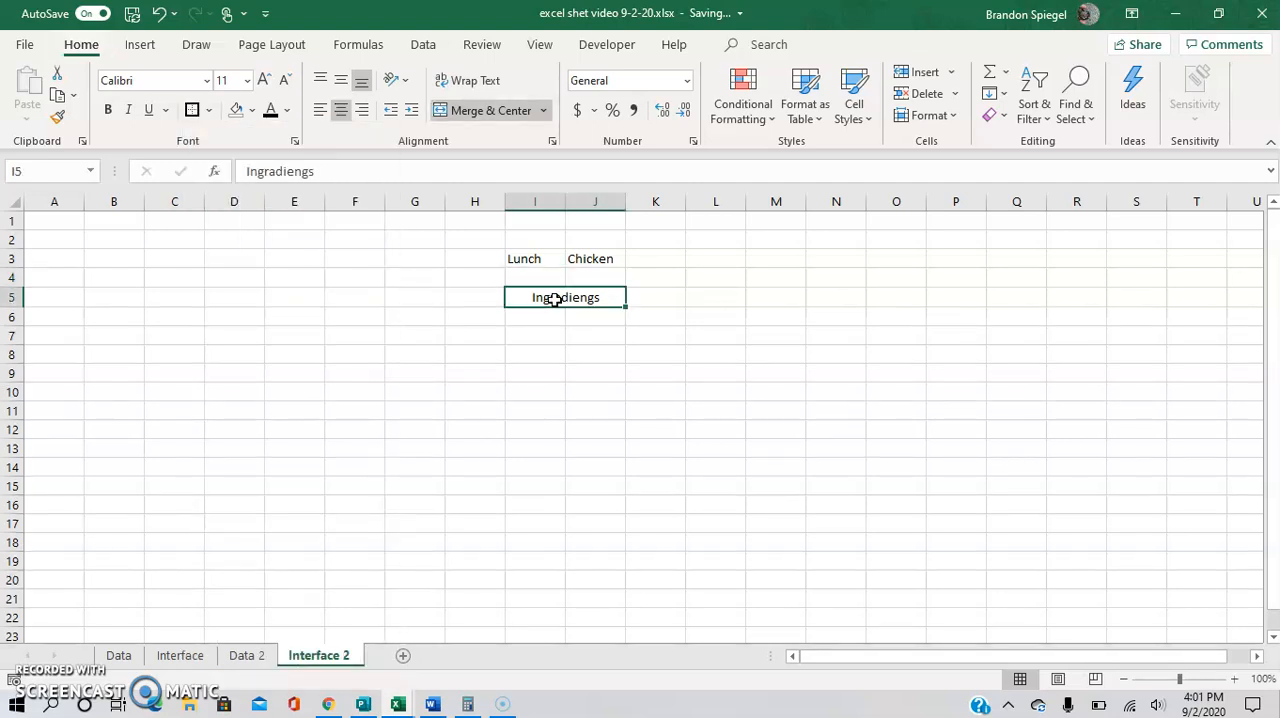
Correct the heading text in the merged cell I5 to "Ingredients" and make it bold.
text(Ingredients)
key(Return)
click(555, 299)
key(ctrl+b)
Start a FILTER formula in cell I7 of Interface 2 with the Ingredient range 'Data 2'!G5:G23 as its array.
key(Down)
key(Down)
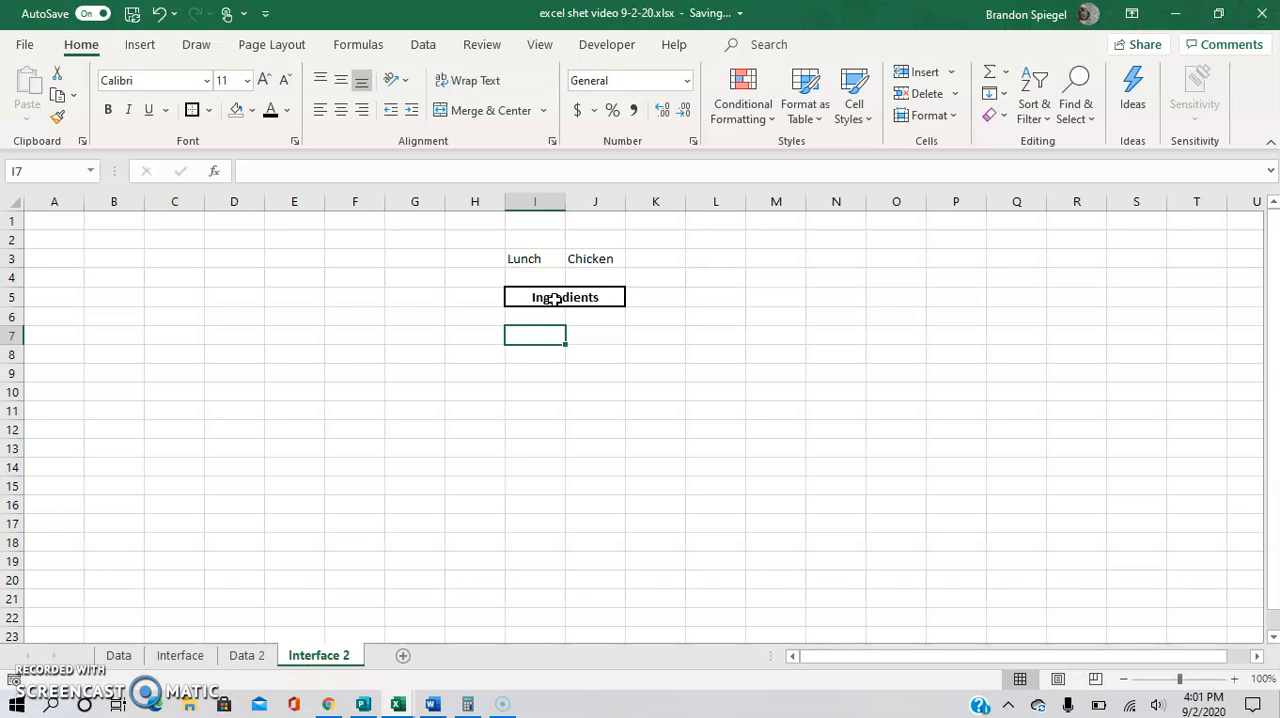
text(=)
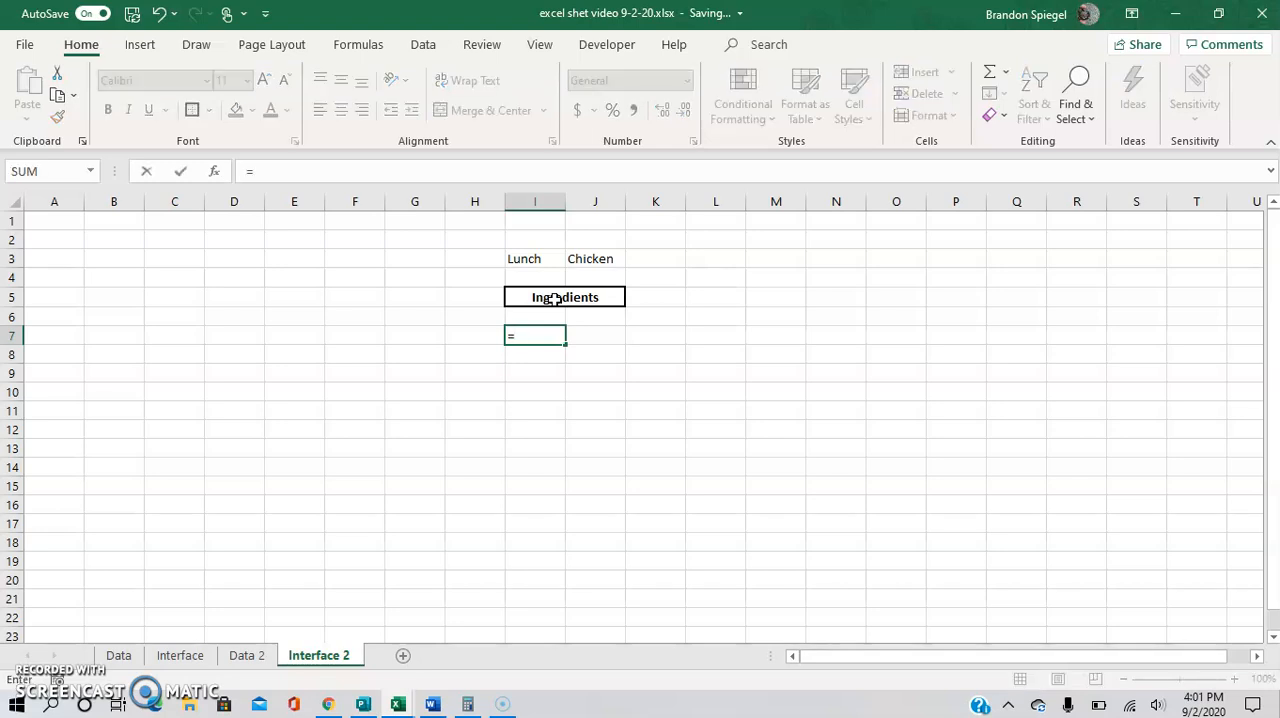
text(filter()
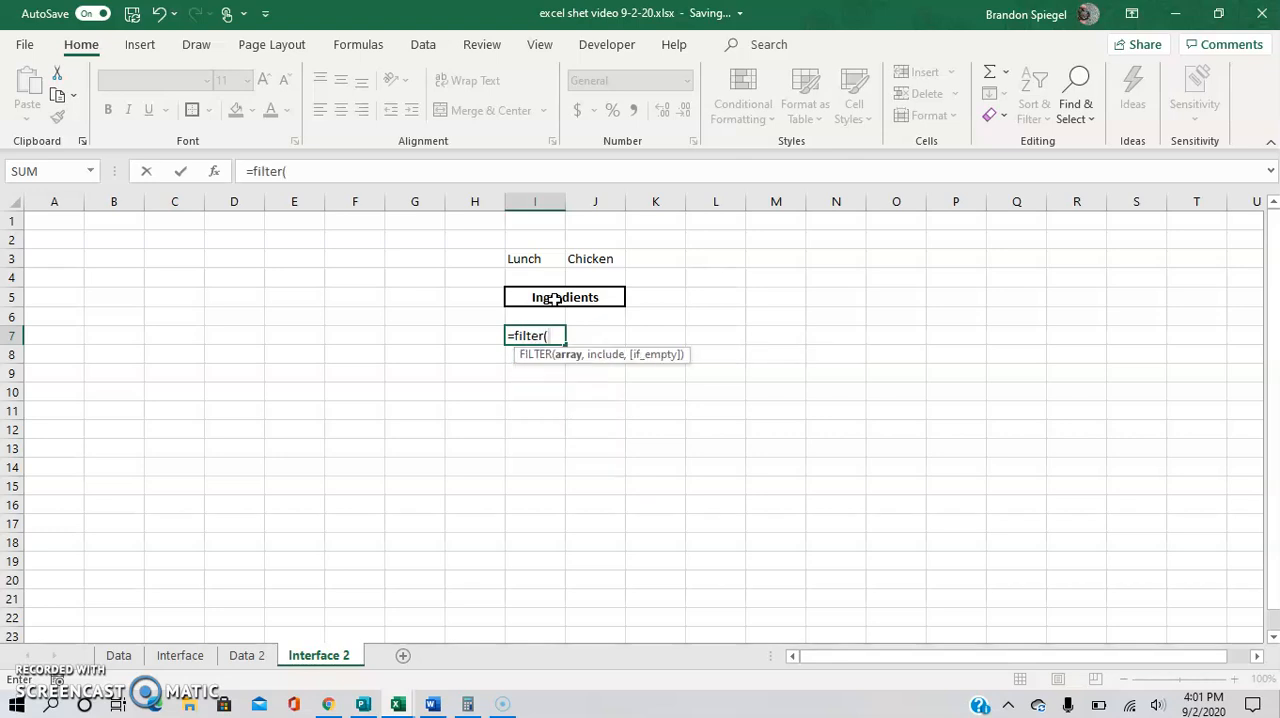
click(250, 655)
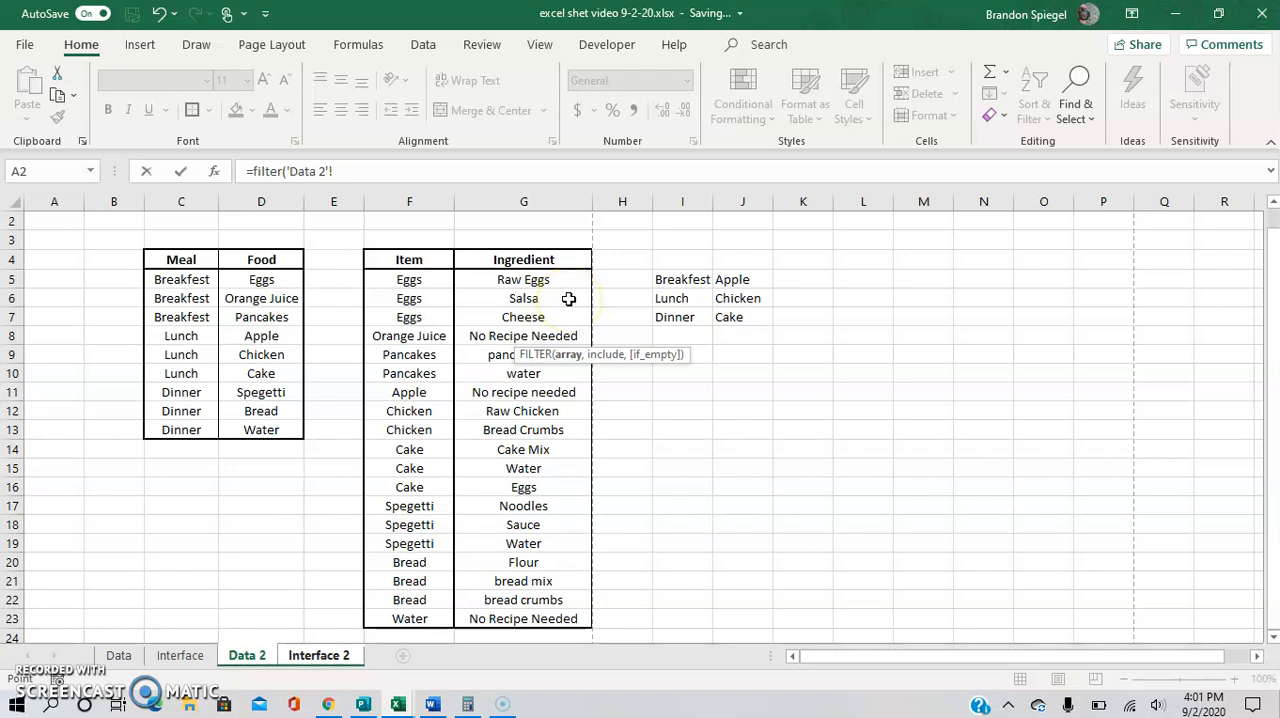
click(568, 299)
key(Up)
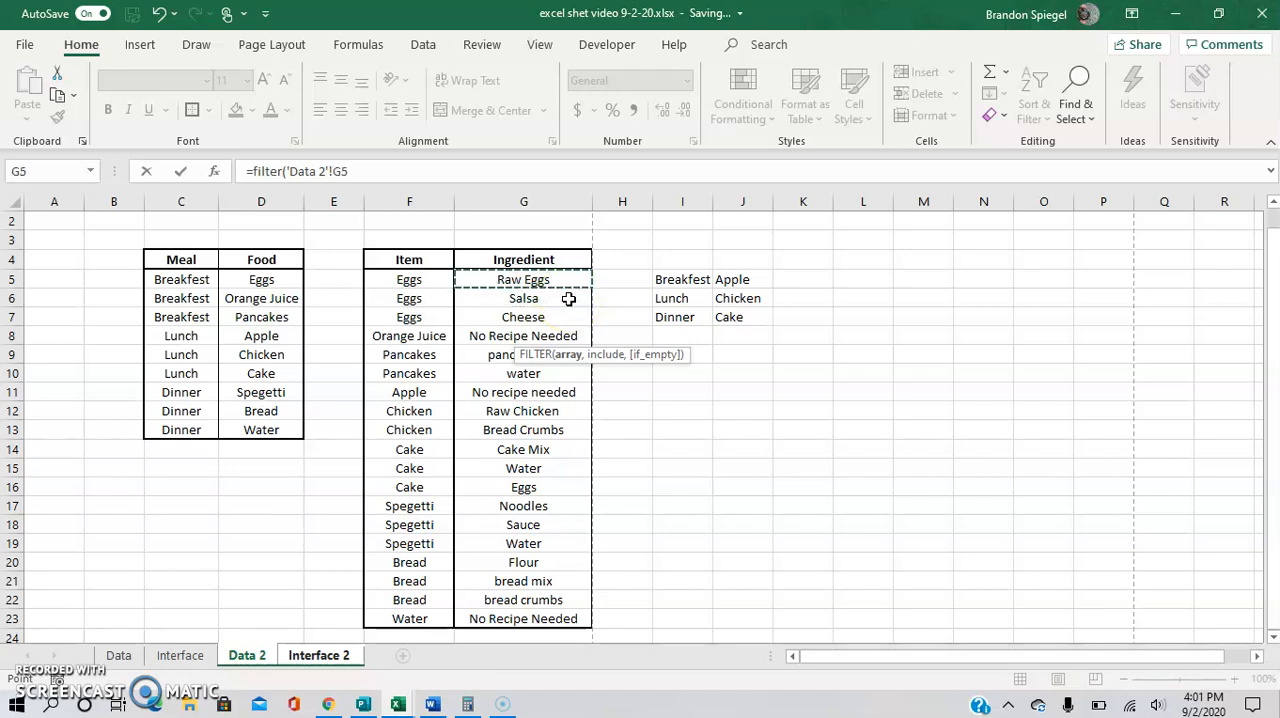
key(shift+Down)
key(shift+Down)
key(shift+Down)
key(shift+Down)
key(shift+Down)
key(shift+Down)
key(shift+Down)
key(shift+Down)
key(shift+Down)
key(shift+Down)
key(shift+Down)
key(shift+Down)
key(shift+Down)
key(shift+Down)
key(shift+Down)
key(shift+Down)
key(shift+Down)
key(shift+Down)
text(,)
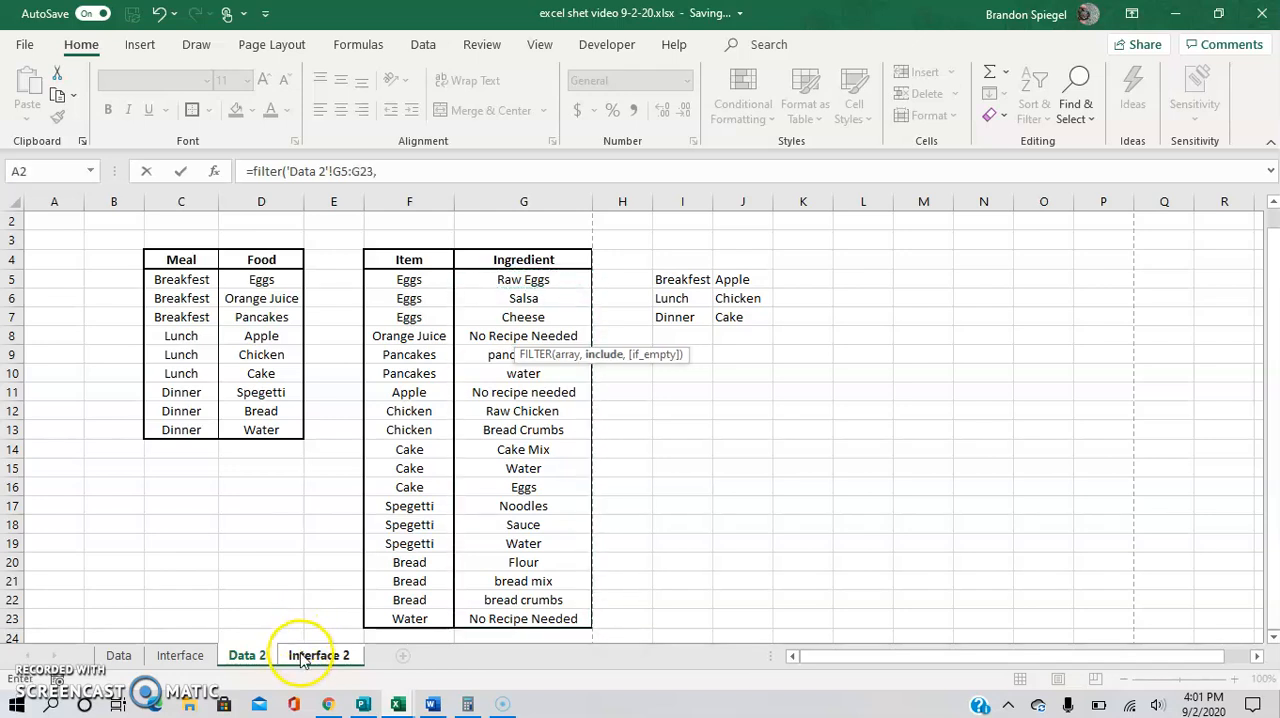
Complete the FILTER formula with the include condition 'Data 2'!F5:F23='Interface 2 '!J3 and enter it in I7.
click(428, 335)
key(Up)
key(Up)
key(Up)
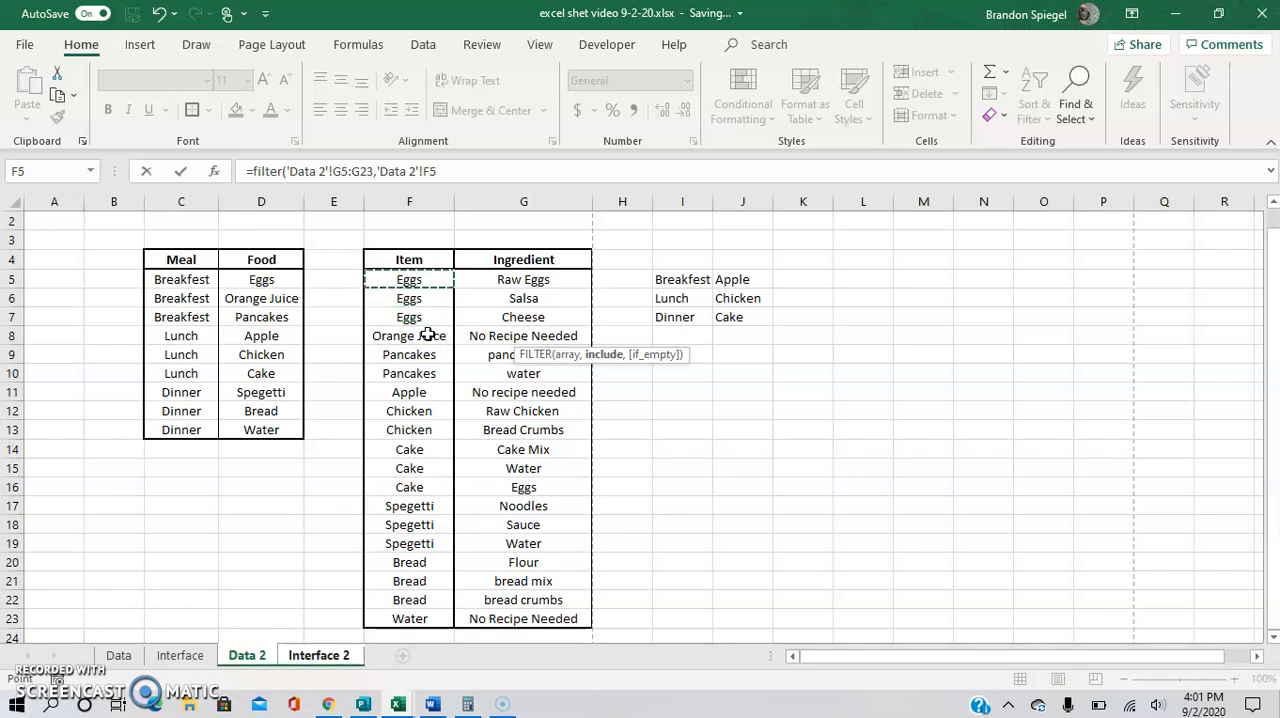
key(ctrl+shift+Down)
text(=)
click(342, 638)
click(335, 654)
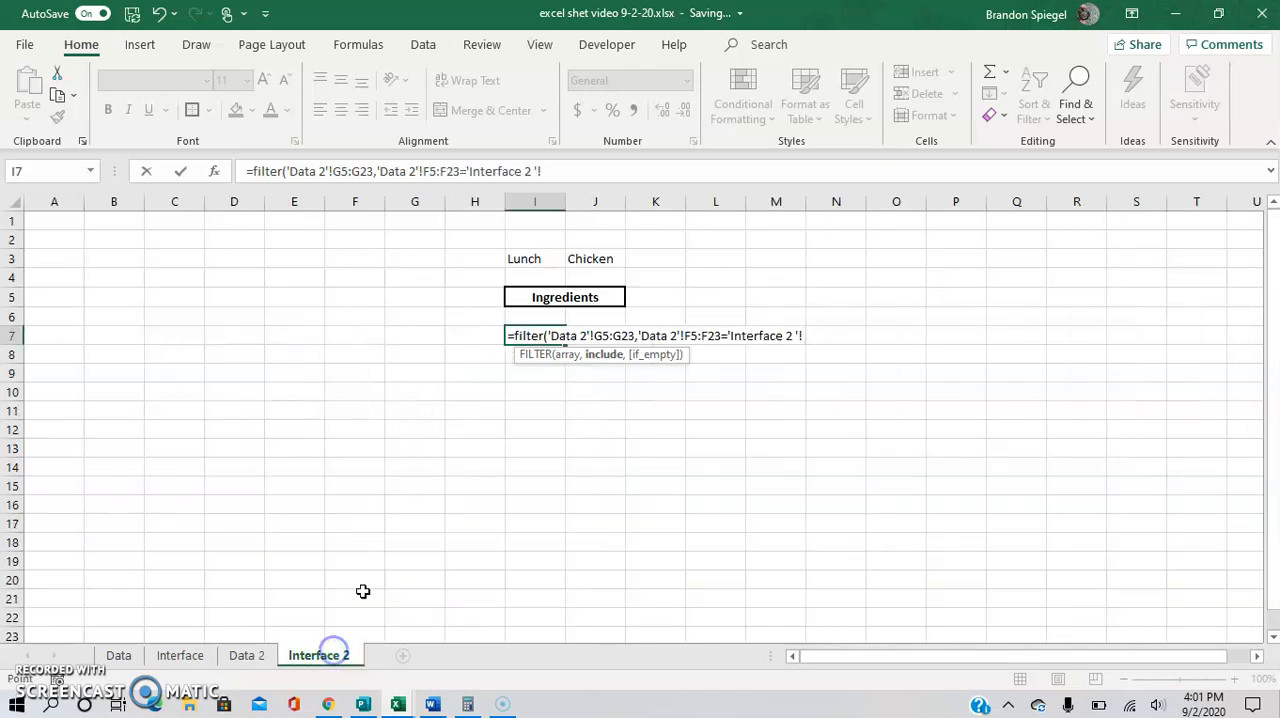
click(642, 262)
key(Left)
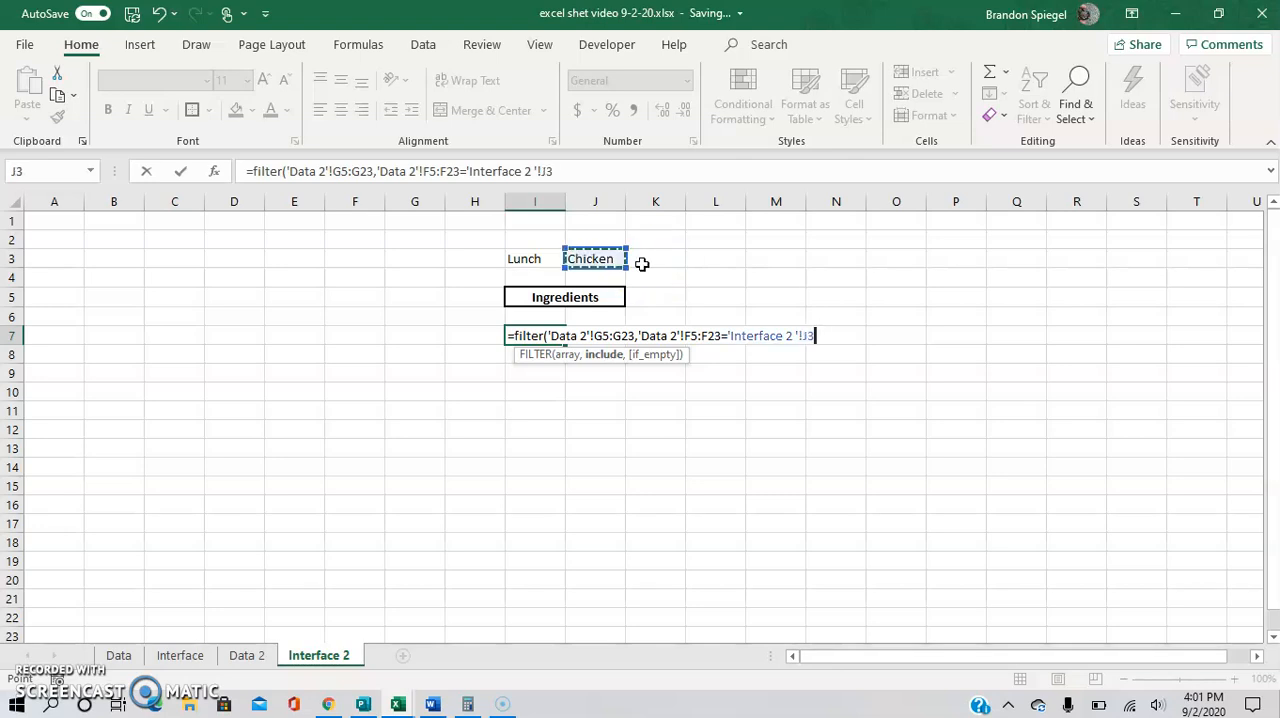
text())
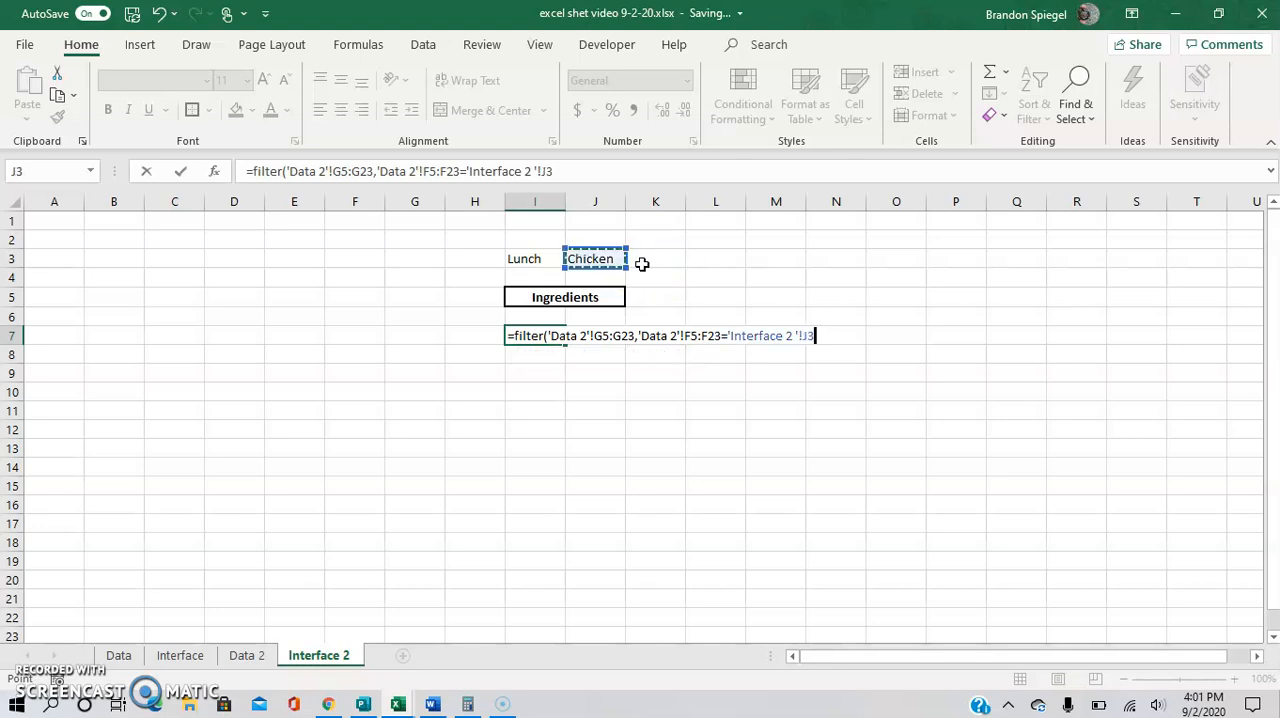
key(Return)
key(Up)
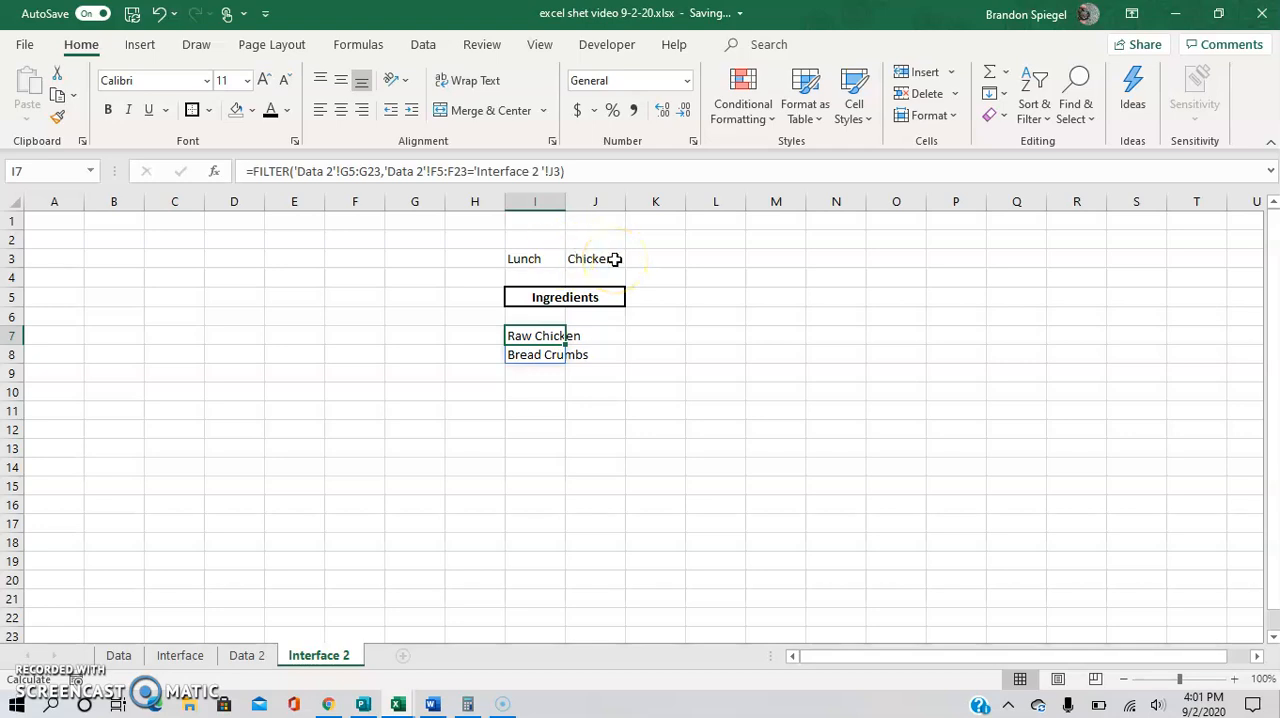
Test the ingredient list by setting the meal in I3 to Breakfest and the food in J3 to Orange Juice.
click(557, 258)
click(573, 258)
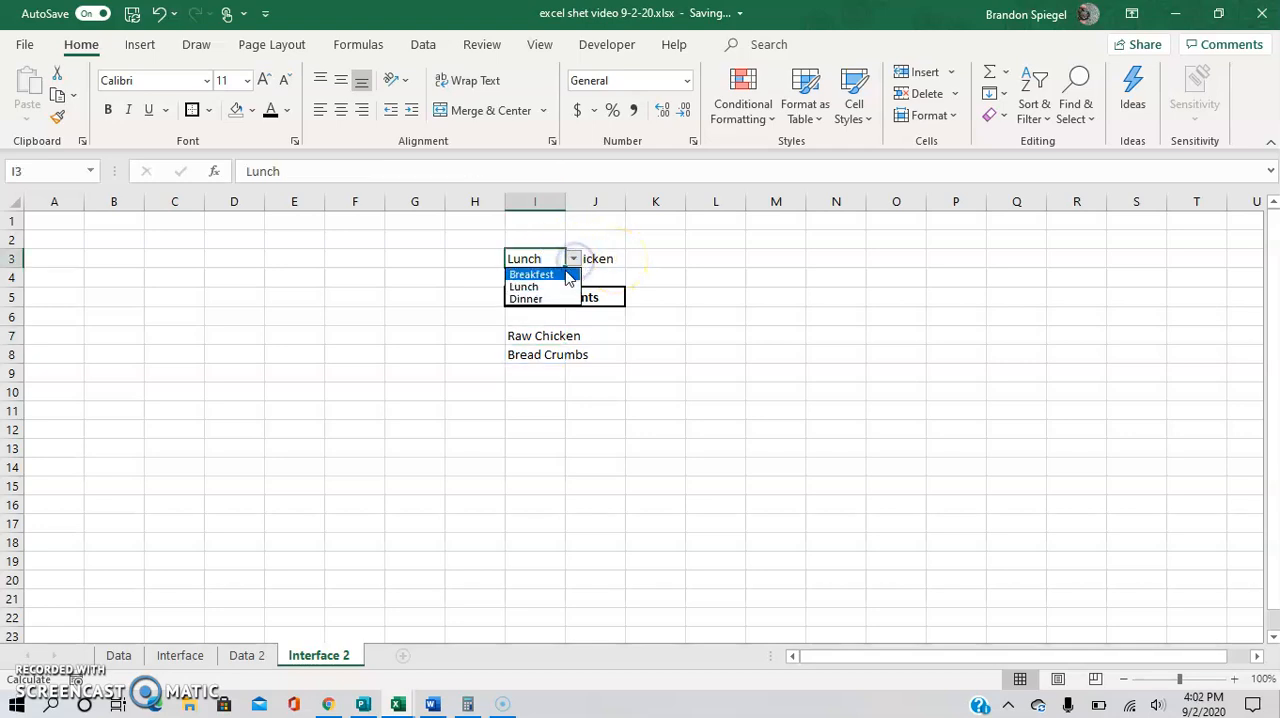
click(568, 276)
click(597, 258)
click(632, 259)
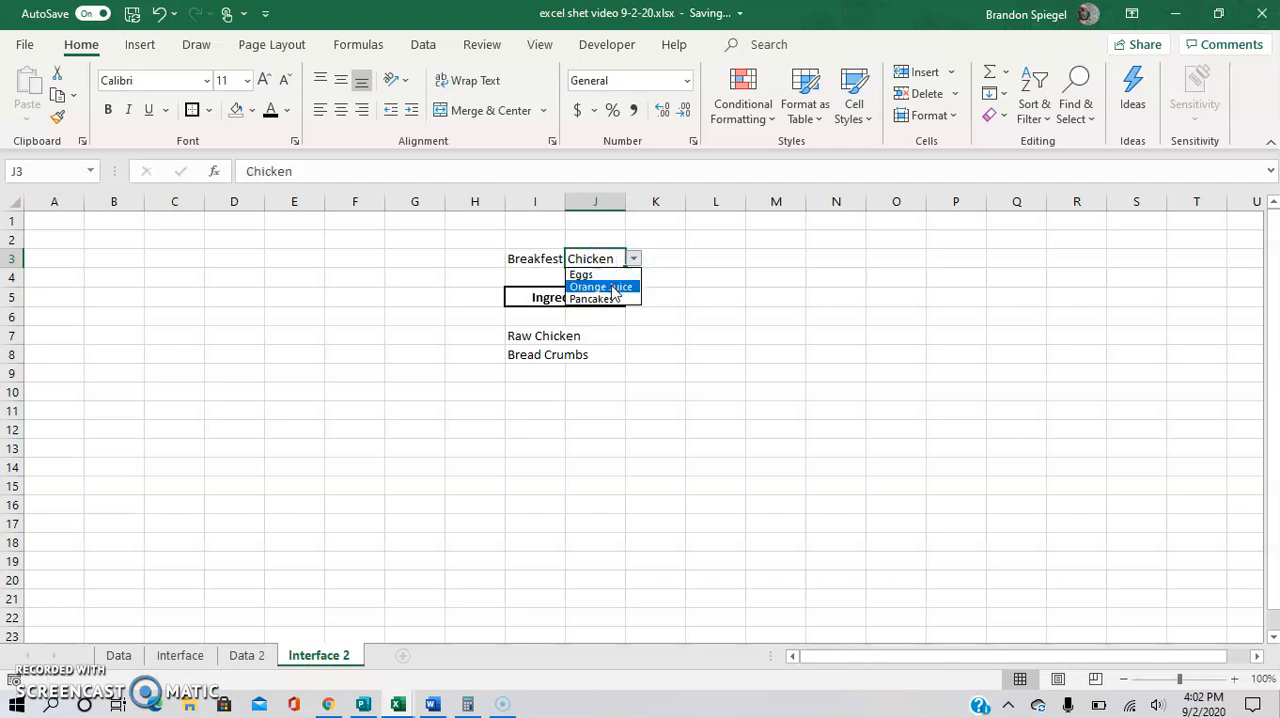
click(614, 288)
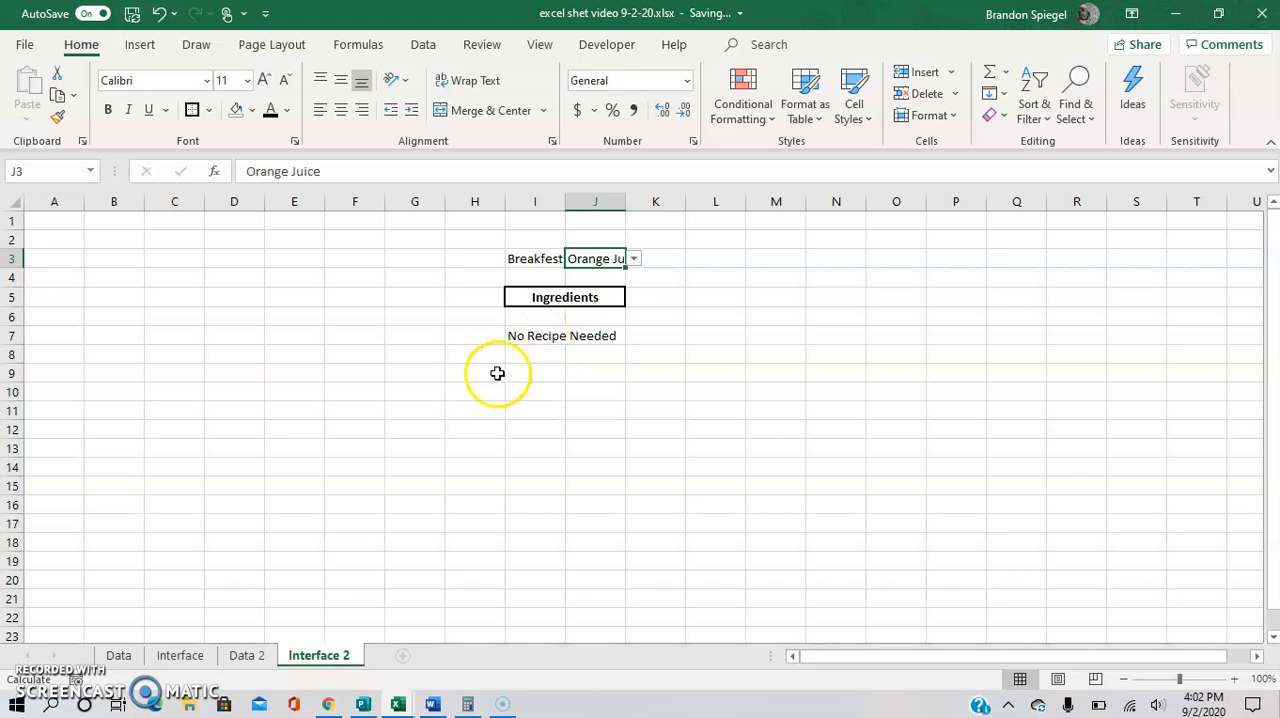
click(655, 273)
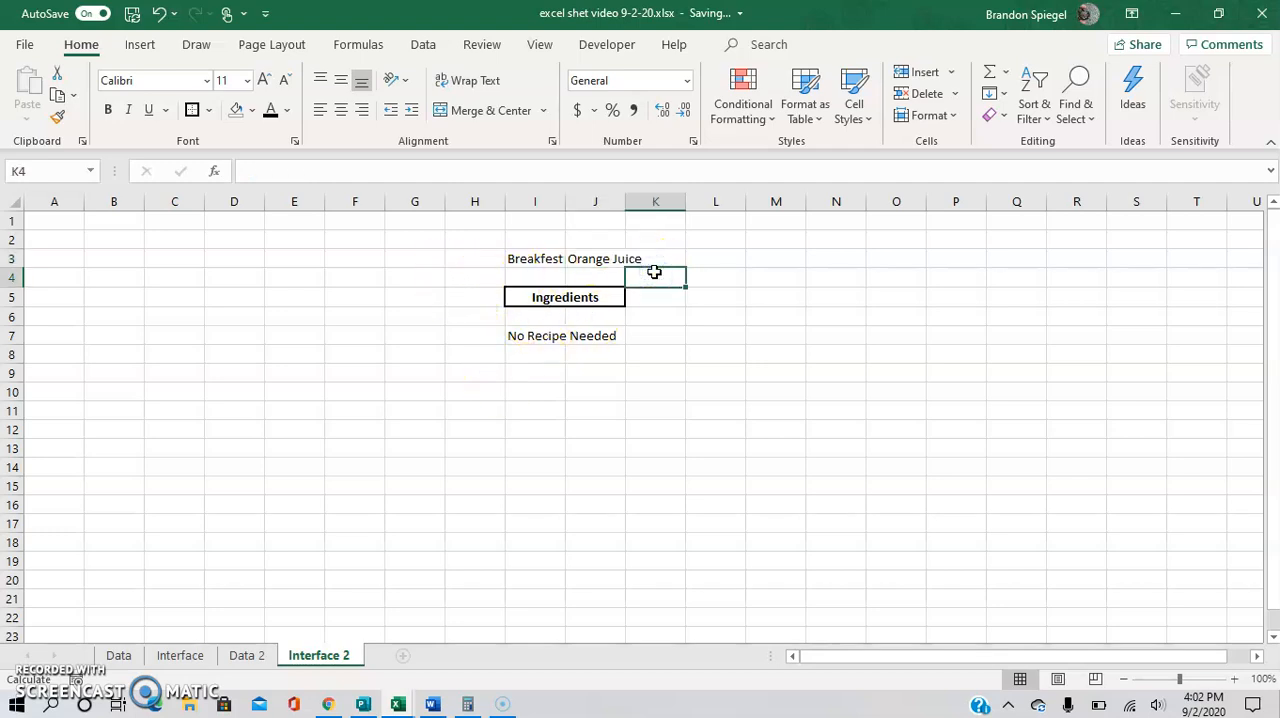
Change the food selection in J3 to Pancakes.
click(614, 258)
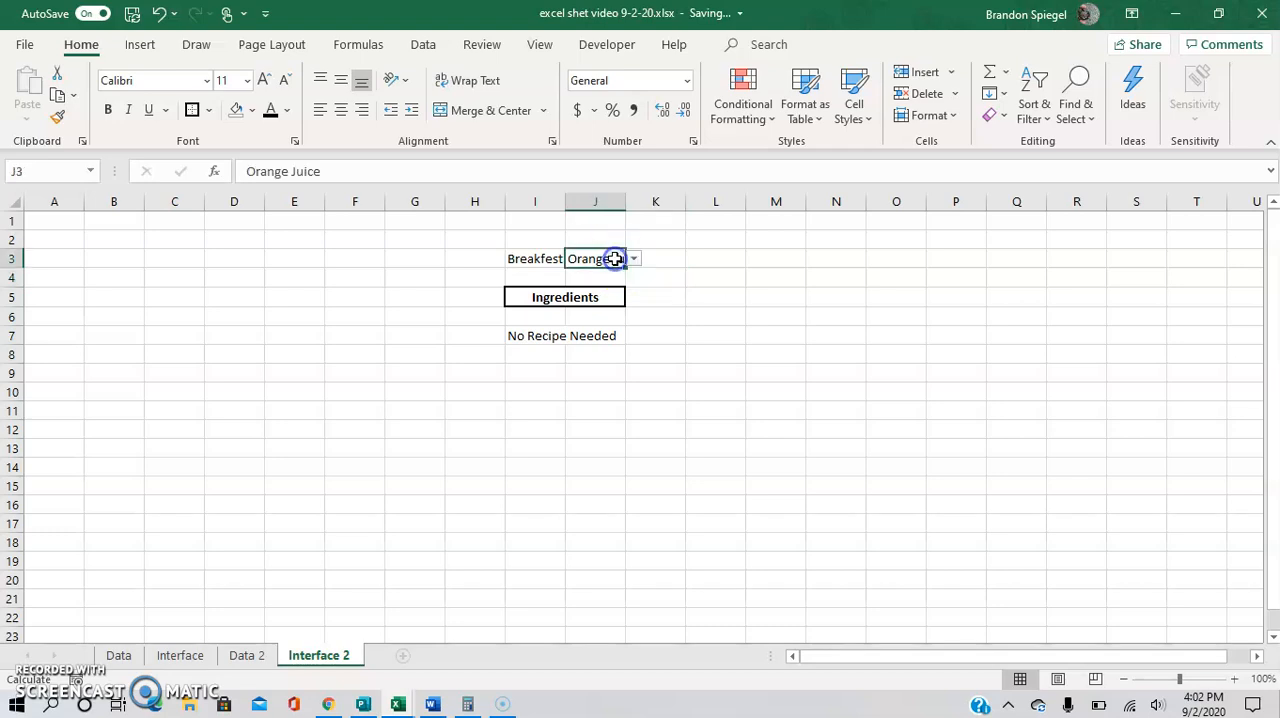
click(633, 259)
click(620, 299)
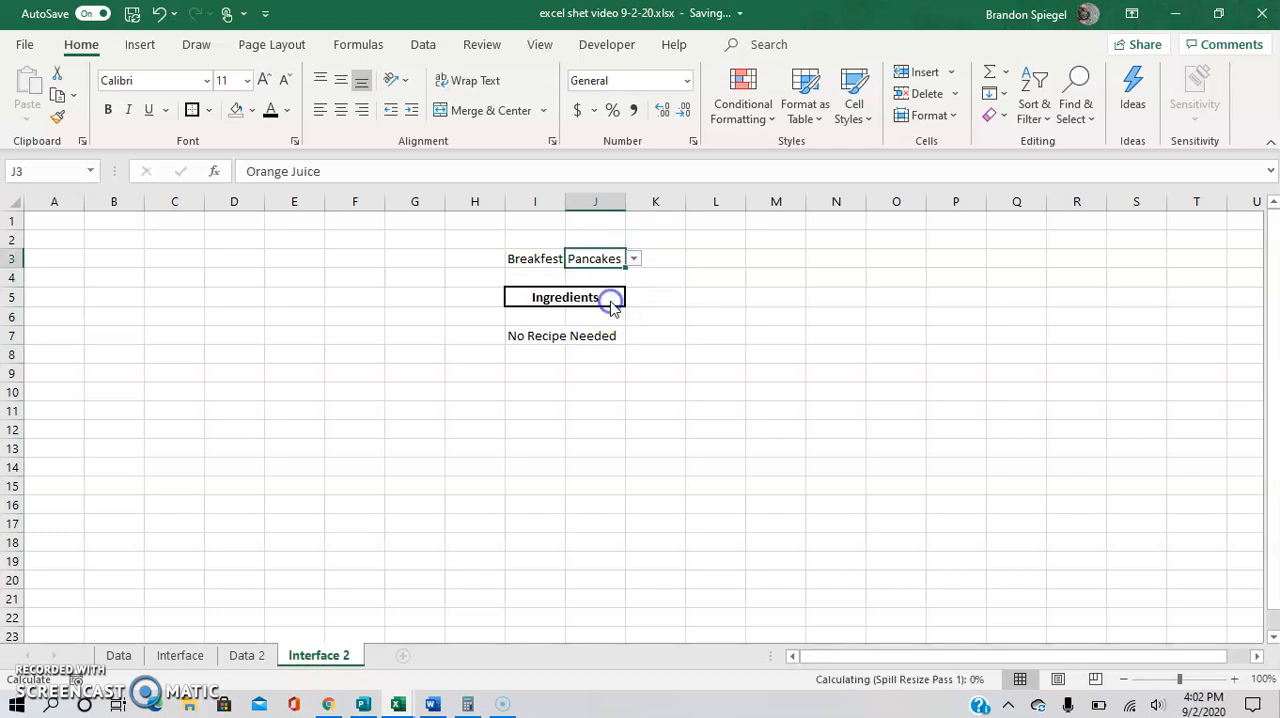
click(634, 330)
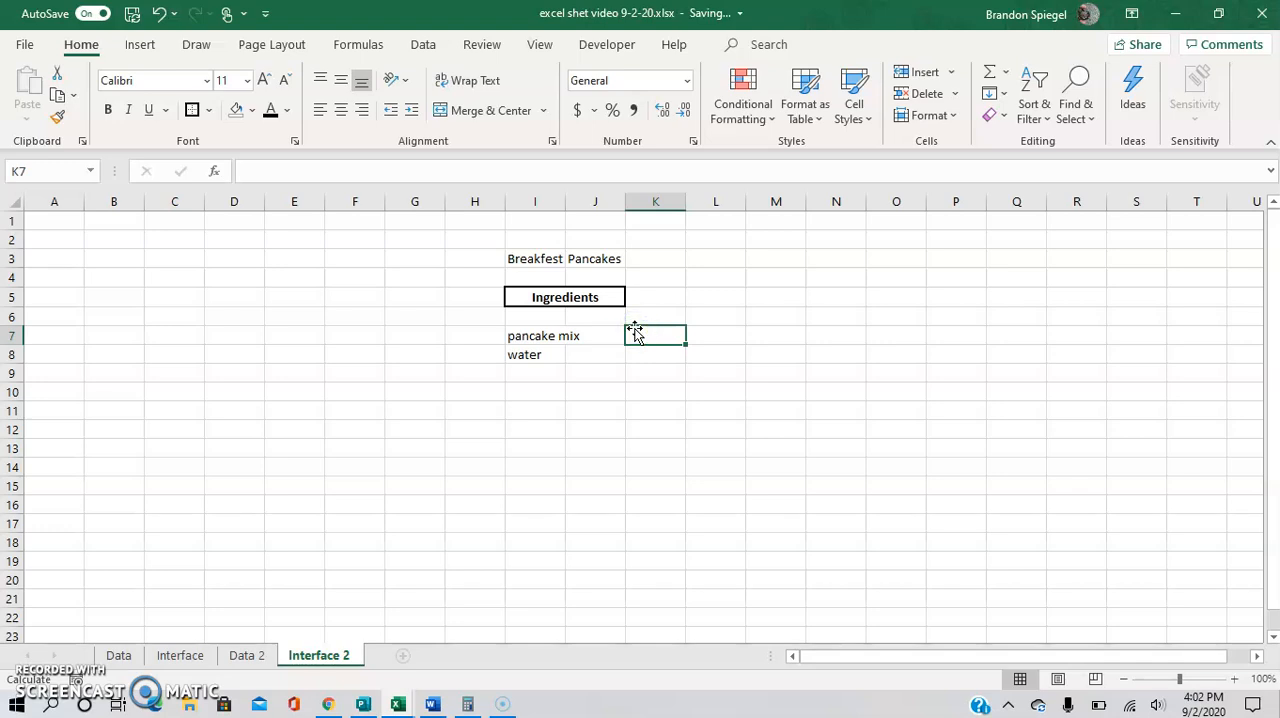
key(Down)
key(Down)
key(Down)
key(Down)
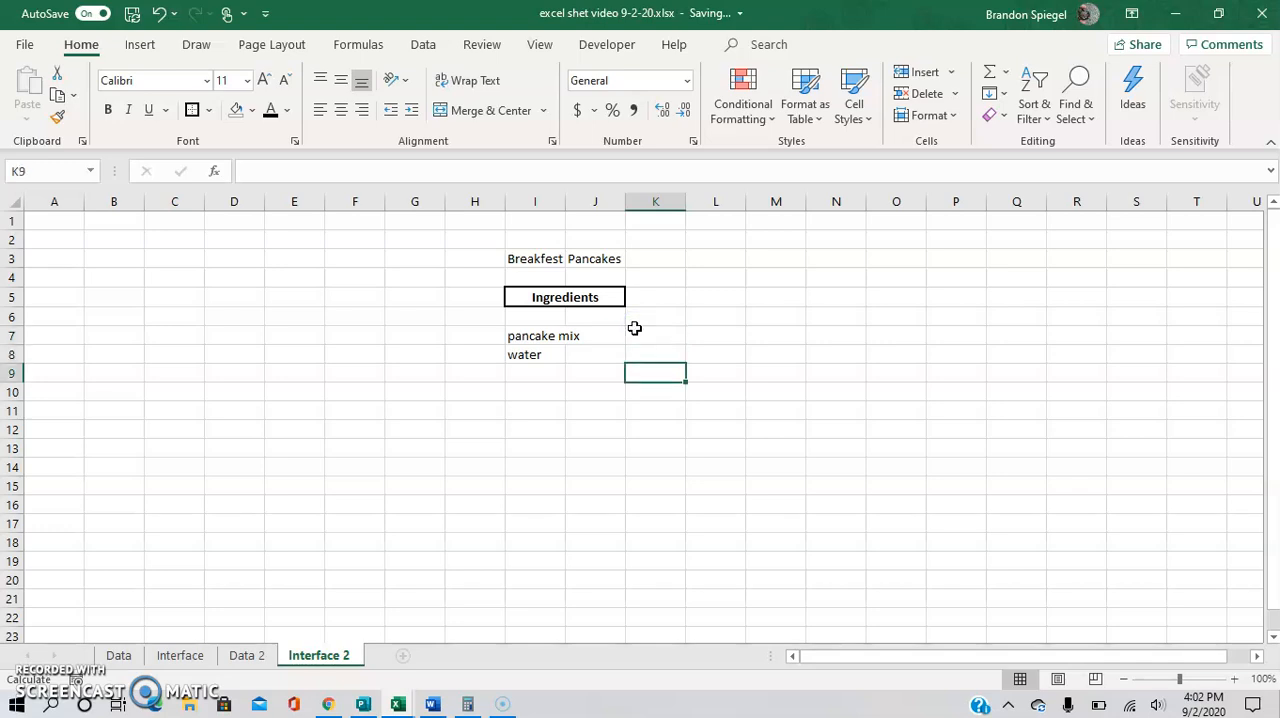
key(Left)
key(Up)
key(Up)
key(Up)
key(Up)
key(Left)
key(Down)
key(Down)
key(Down)
key(Down)
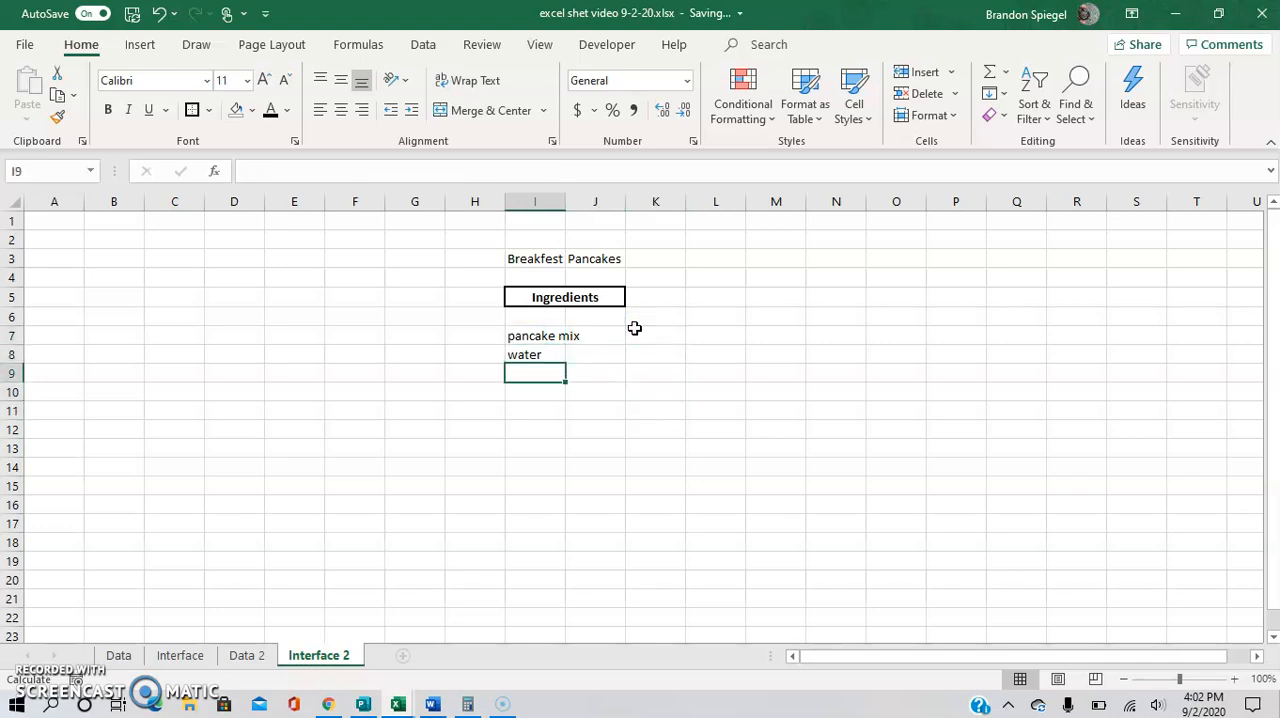
key(Right)
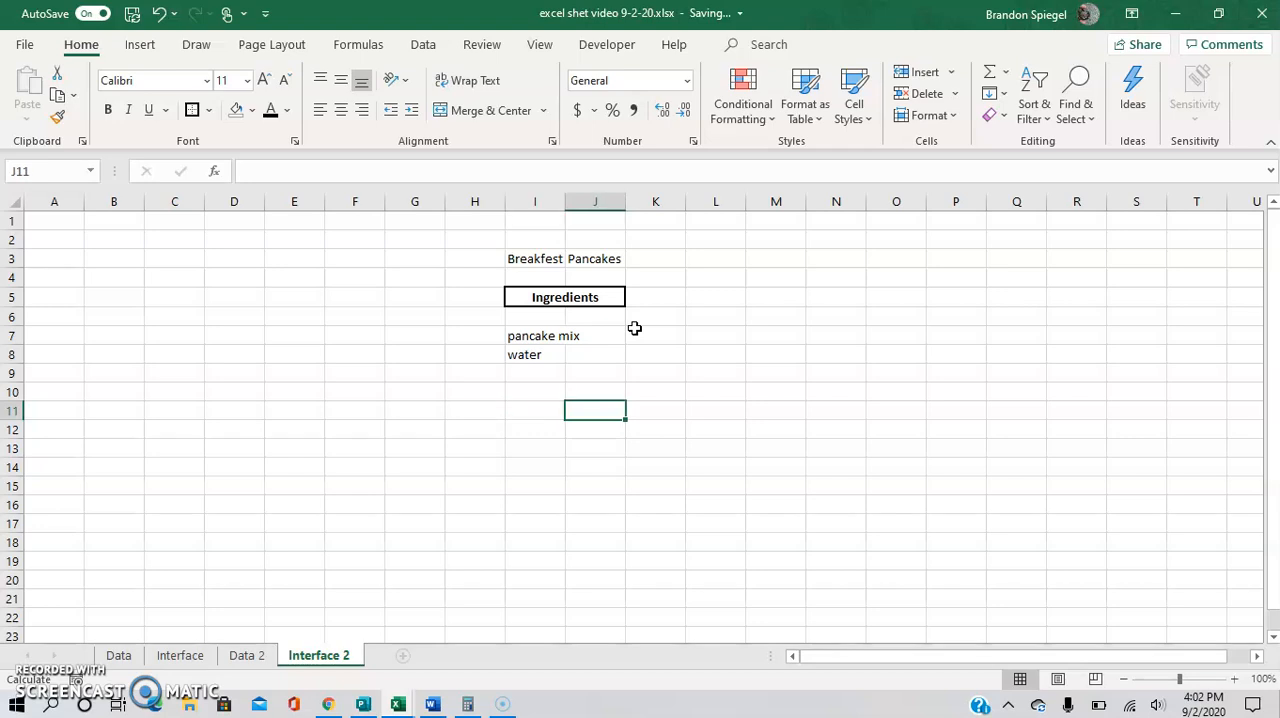